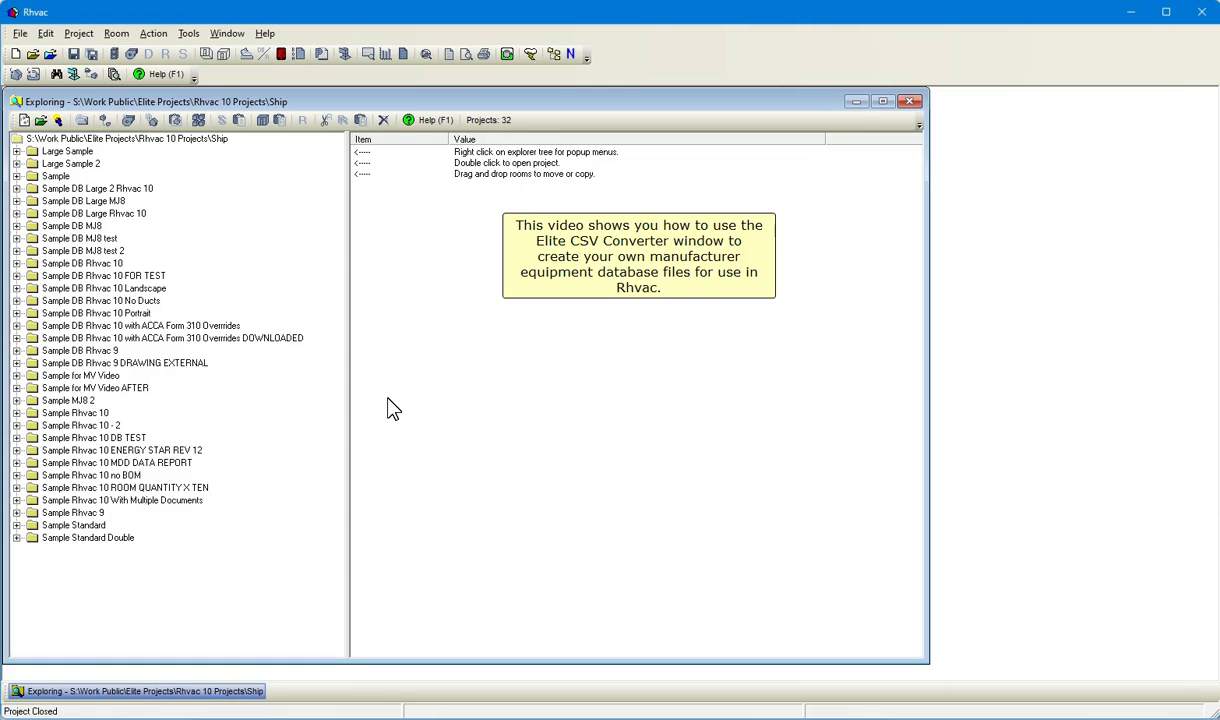
# Step: Open Rhvac's Tools menu to reach the Elite CSV Converter
pyautogui.click(188, 33)
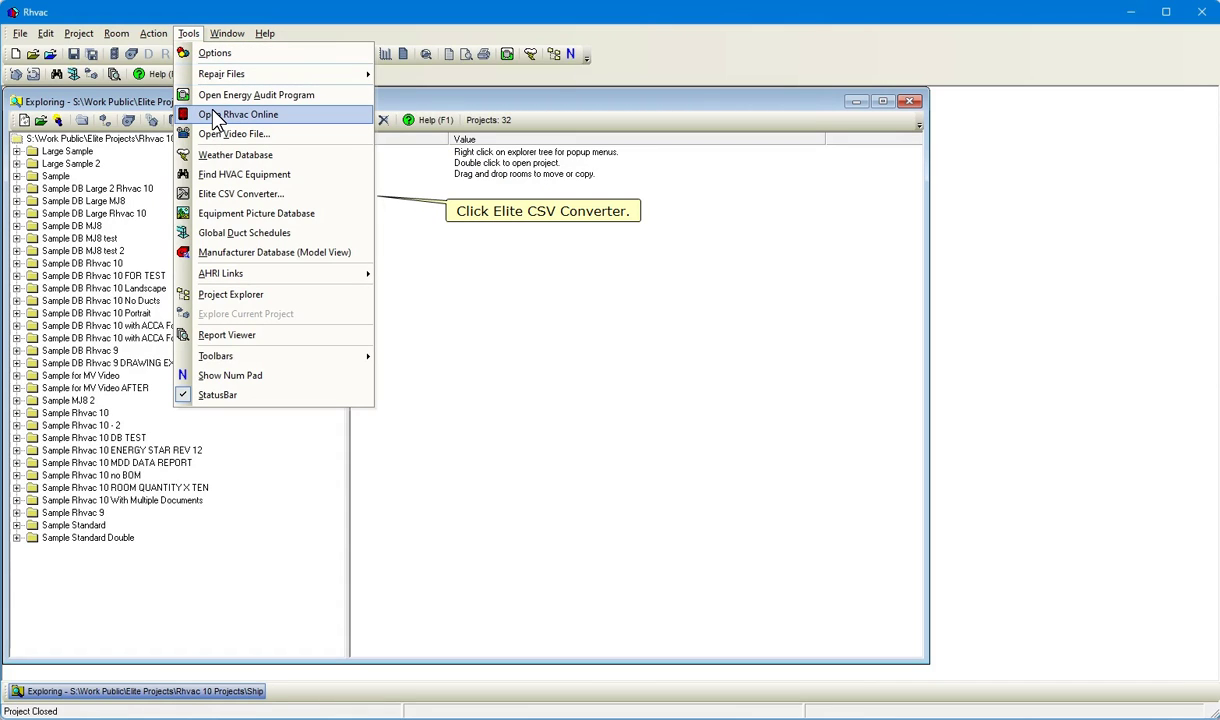
# Step: Launch the Elite CSV Converter and open its Help menu
pyautogui.click(228, 194)
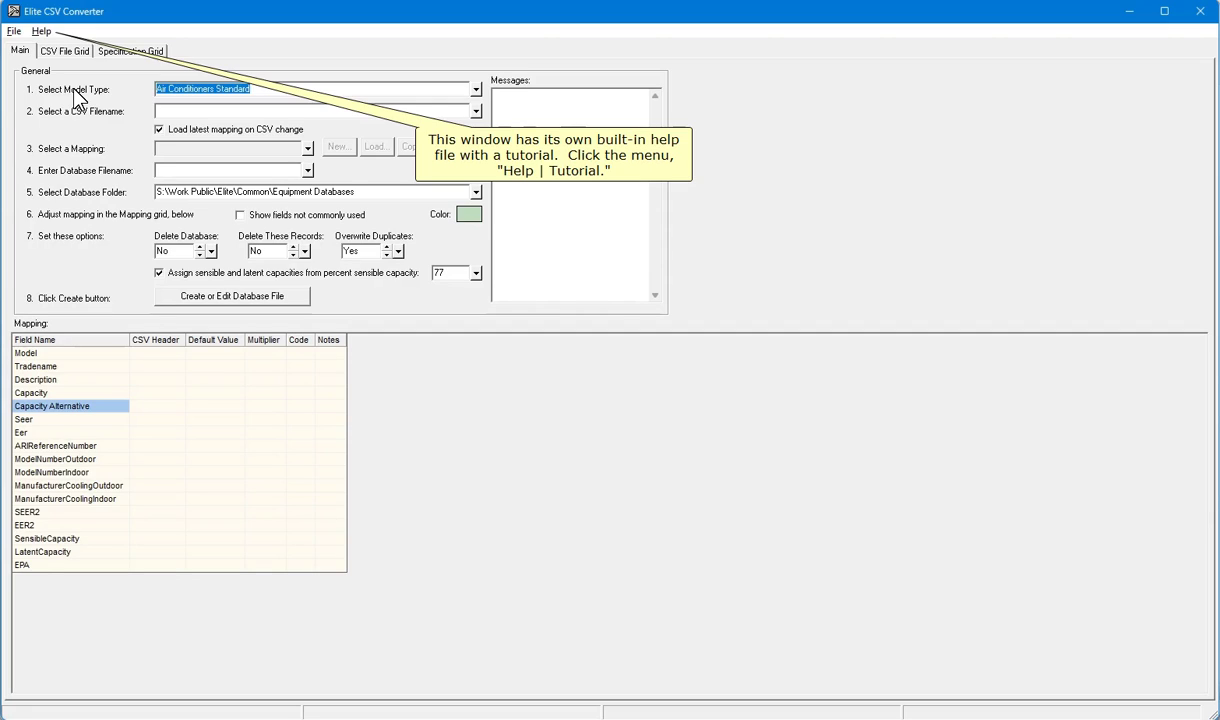
pyautogui.click(41, 31)
# Step: Open the converter Tutorial and scroll down to the 'How to Get a CSV File' section
pyautogui.click(52, 48)
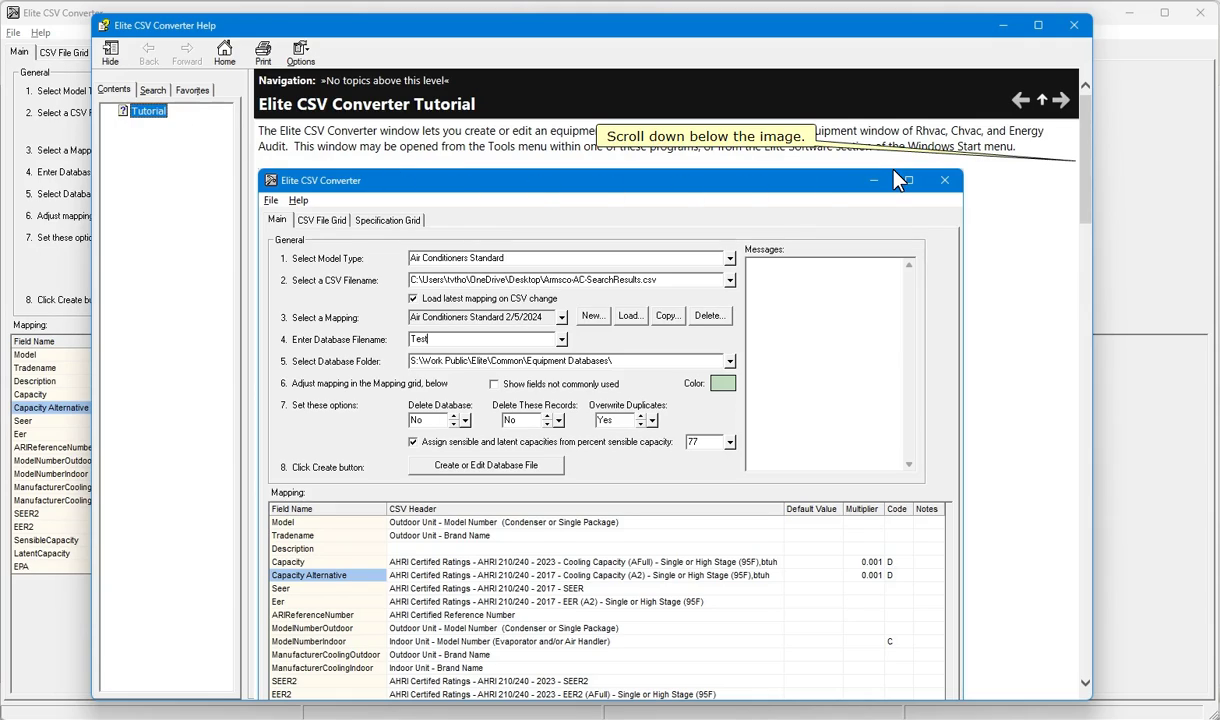
pyautogui.moveTo(1083, 145)
pyautogui.mouseDown()
pyautogui.moveTo(1097, 250)
pyautogui.moveTo(1044, 258)
pyautogui.moveTo(1061, 300)
pyautogui.mouseUp()
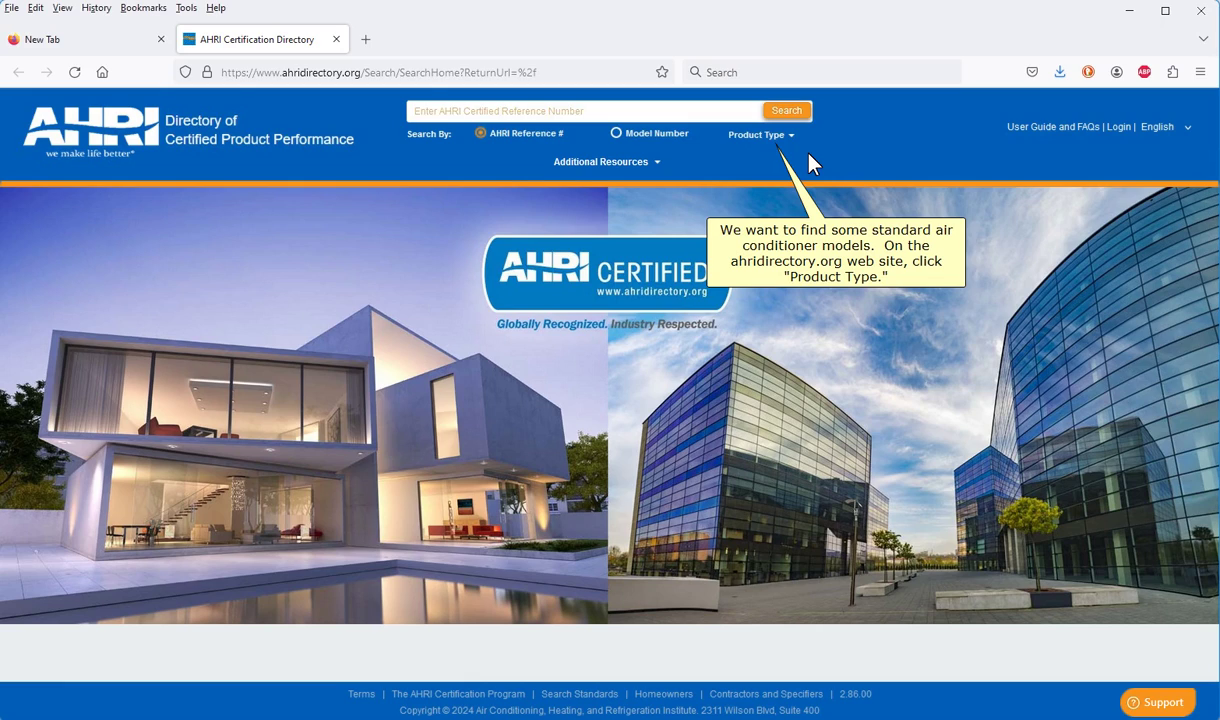
# Step: Load the AHRI search for residential Air Conditioners and Air Conditioner Coils under AHRI Rating Conditions
pyautogui.click(768, 138)
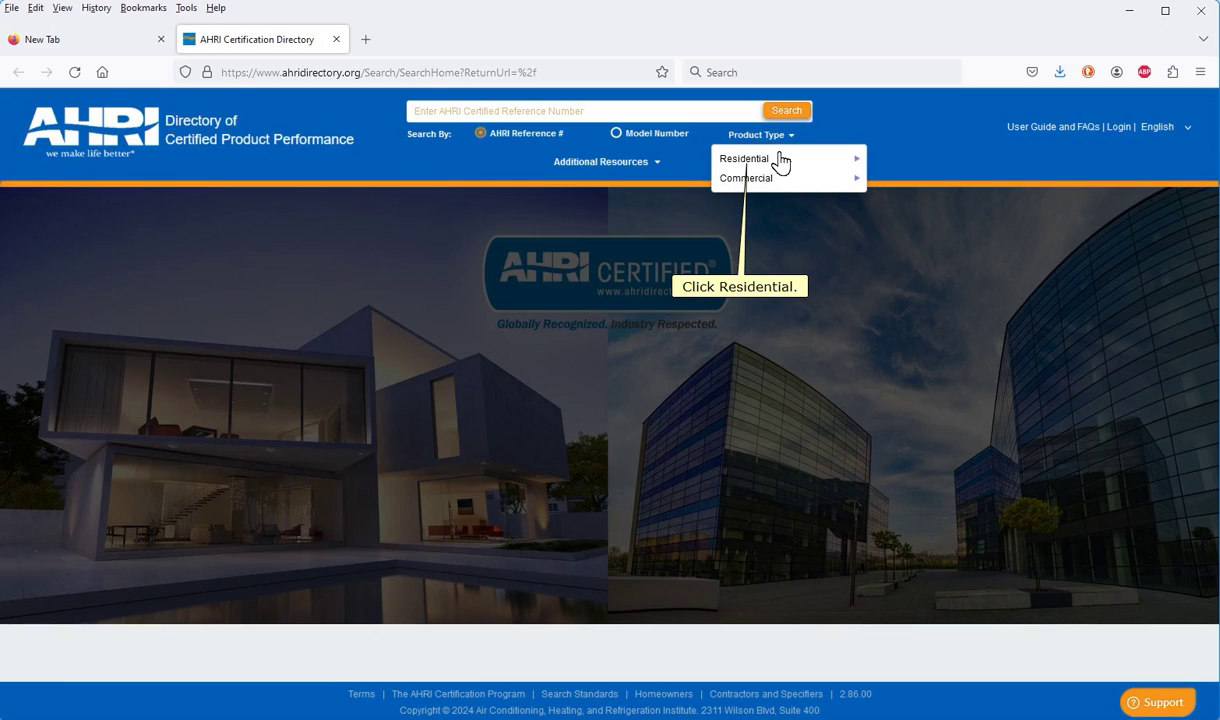
pyautogui.click(781, 162)
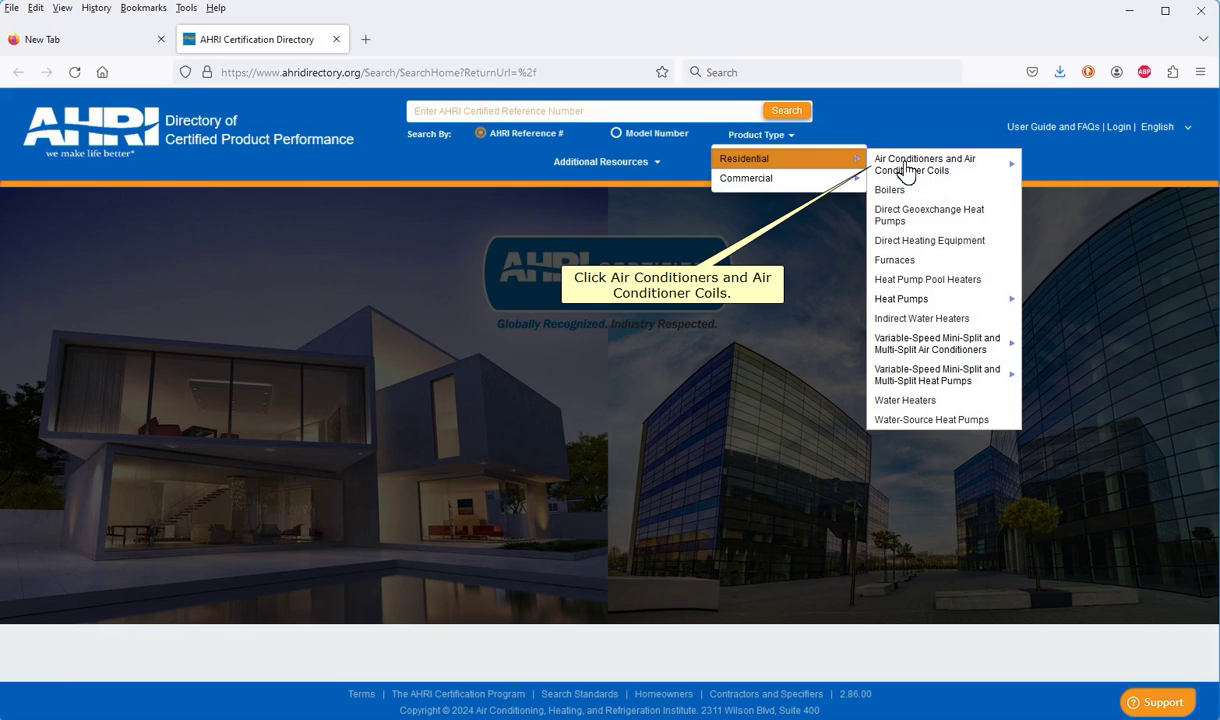
pyautogui.click(906, 174)
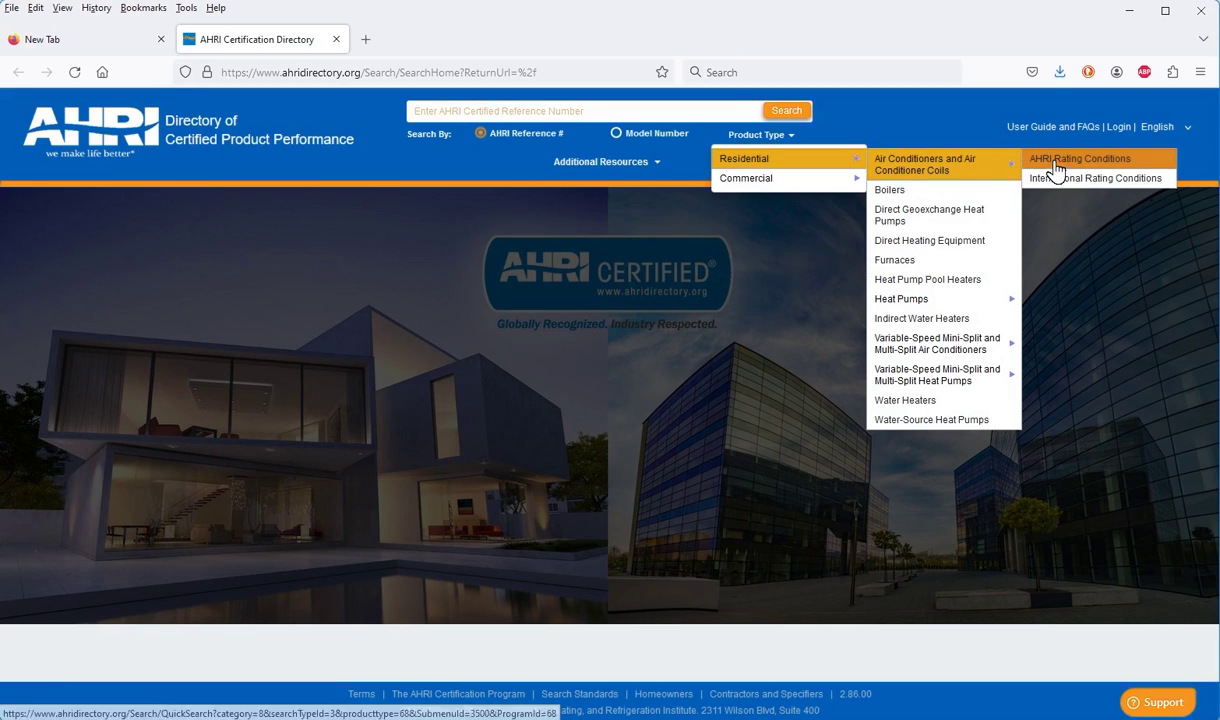
pyautogui.click(1056, 169)
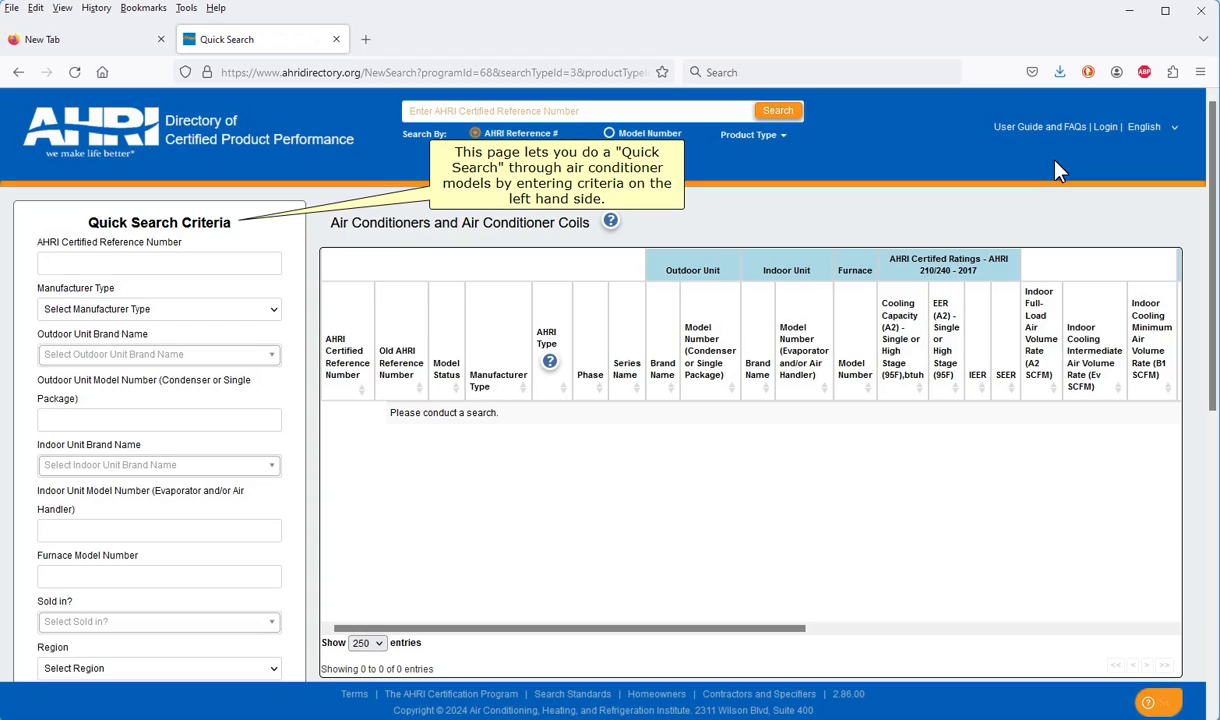
pyautogui.scroll(-6, 294, 313)
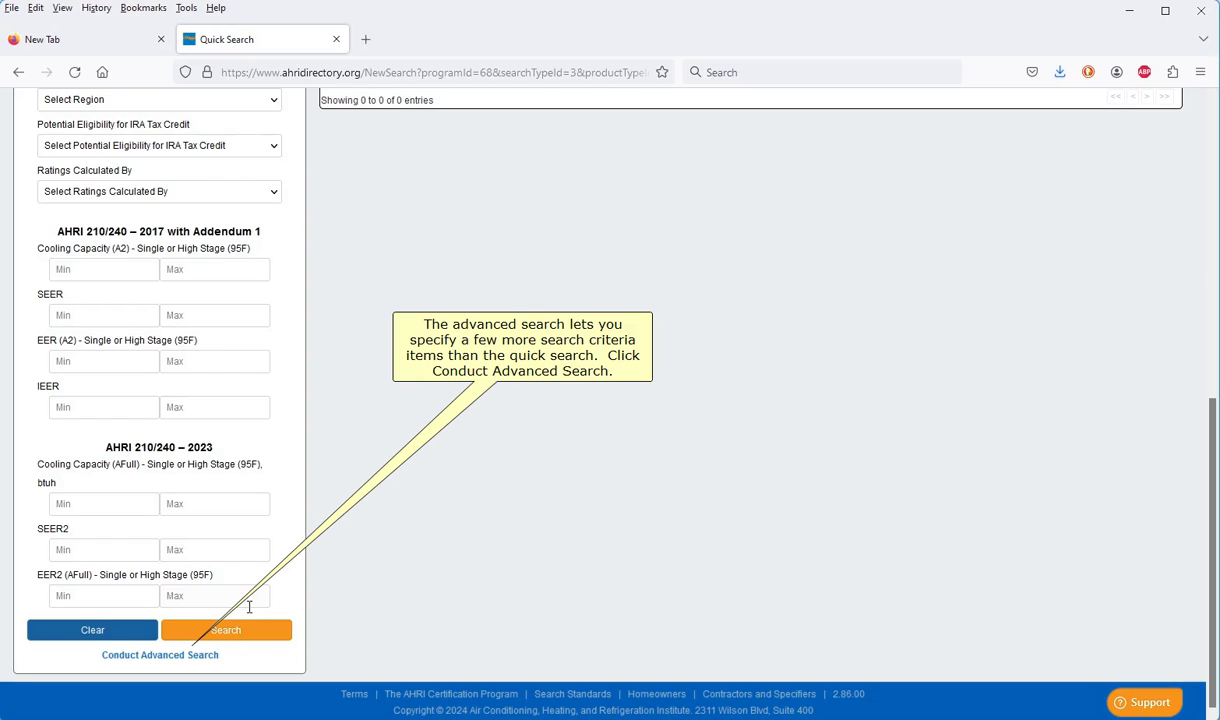
# Step: In the advanced search, choose CARRIER as outdoor unit brand and enter series 'Infinity 19'
pyautogui.click(195, 655)
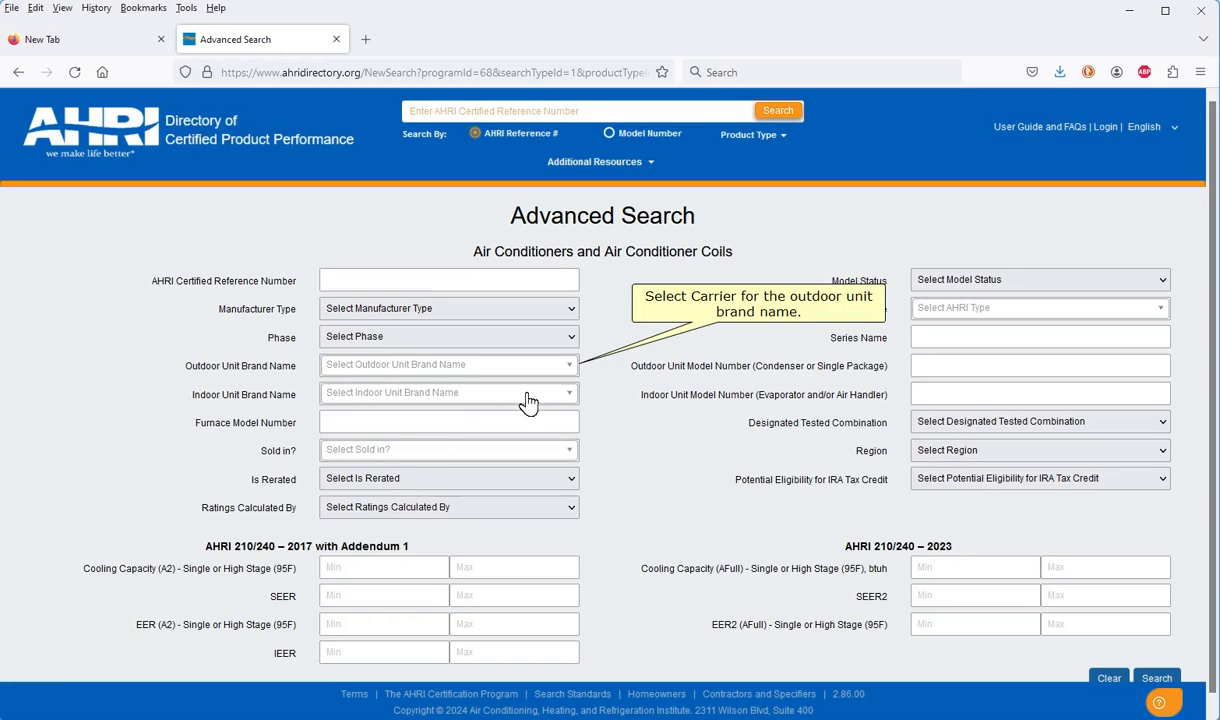
pyautogui.click(562, 364)
pyautogui.scroll(-3, 520, 470)
pyautogui.scroll(-3, 505, 493)
pyautogui.click(335, 463)
pyautogui.click(783, 362)
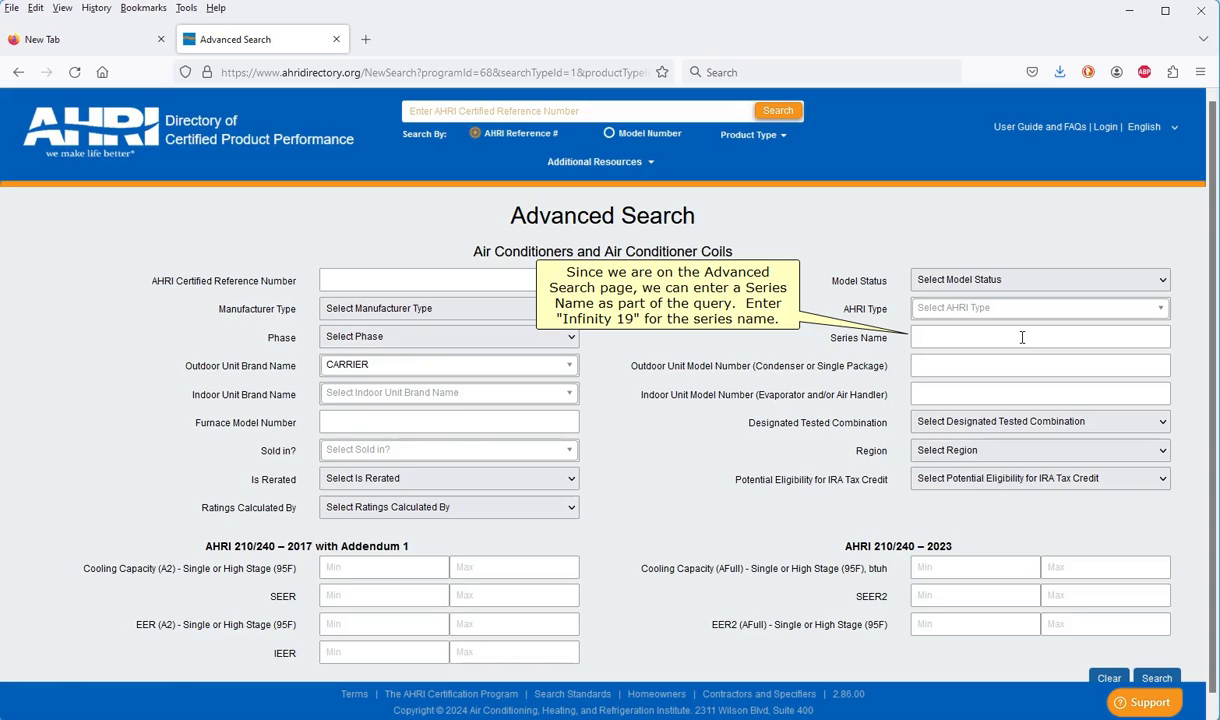
pyautogui.click(1022, 337)
pyautogui.write('Infinity 19')
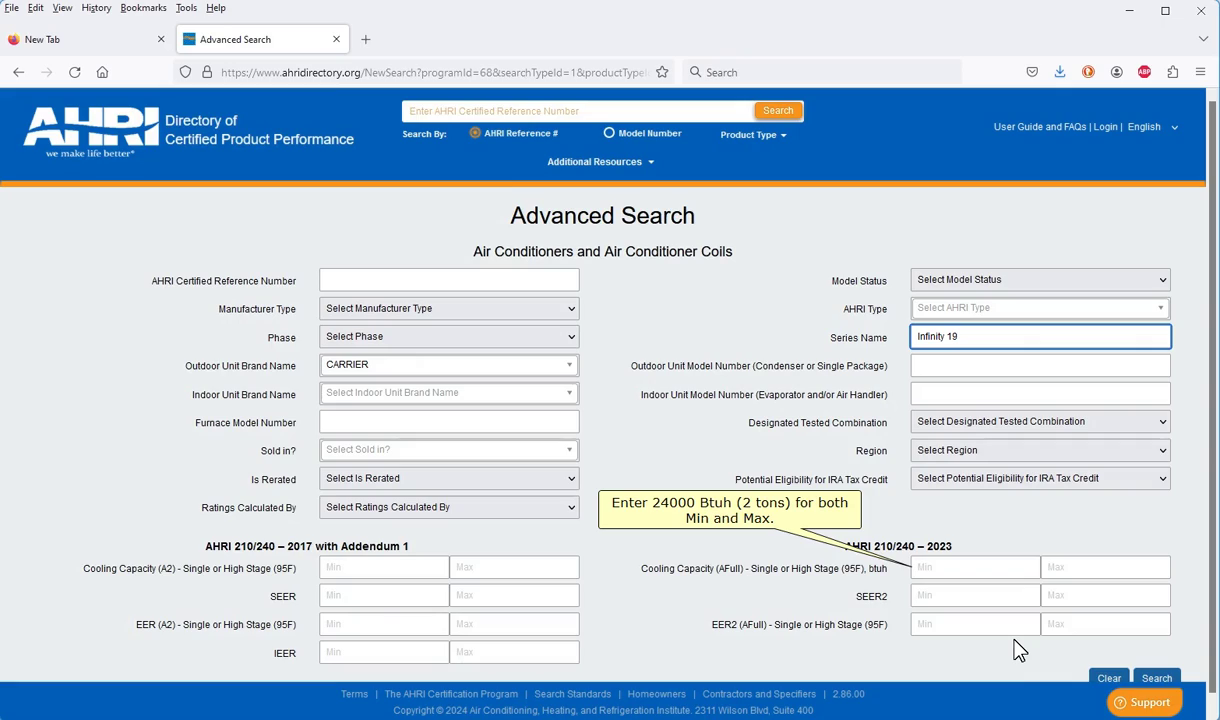
# Step: Set 2023 cooling capacity 24000–24000 and SEER2 16.5–16.5, then search, getting 57 matches
pyautogui.click(975, 567)
pyautogui.write('24000')
pyautogui.press('Tab')
pyautogui.write('24000')
pyautogui.press('Tab')
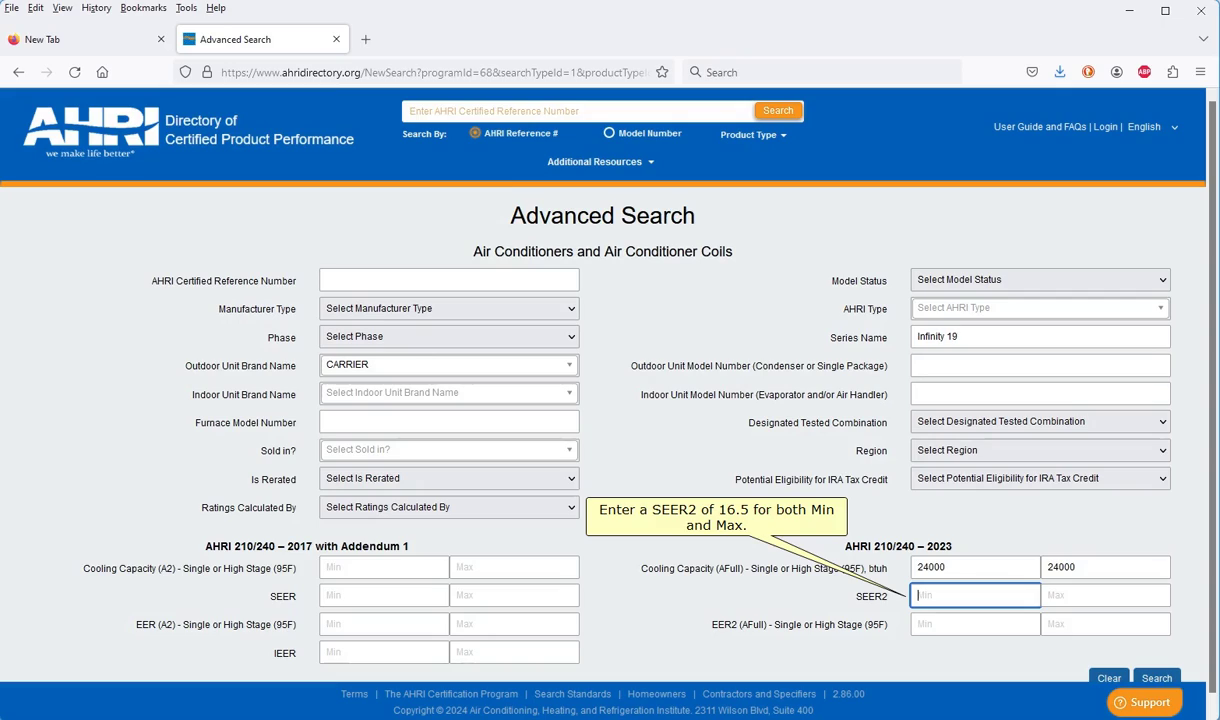
pyautogui.write('16.5')
pyautogui.press('Tab')
pyautogui.write('16.5')
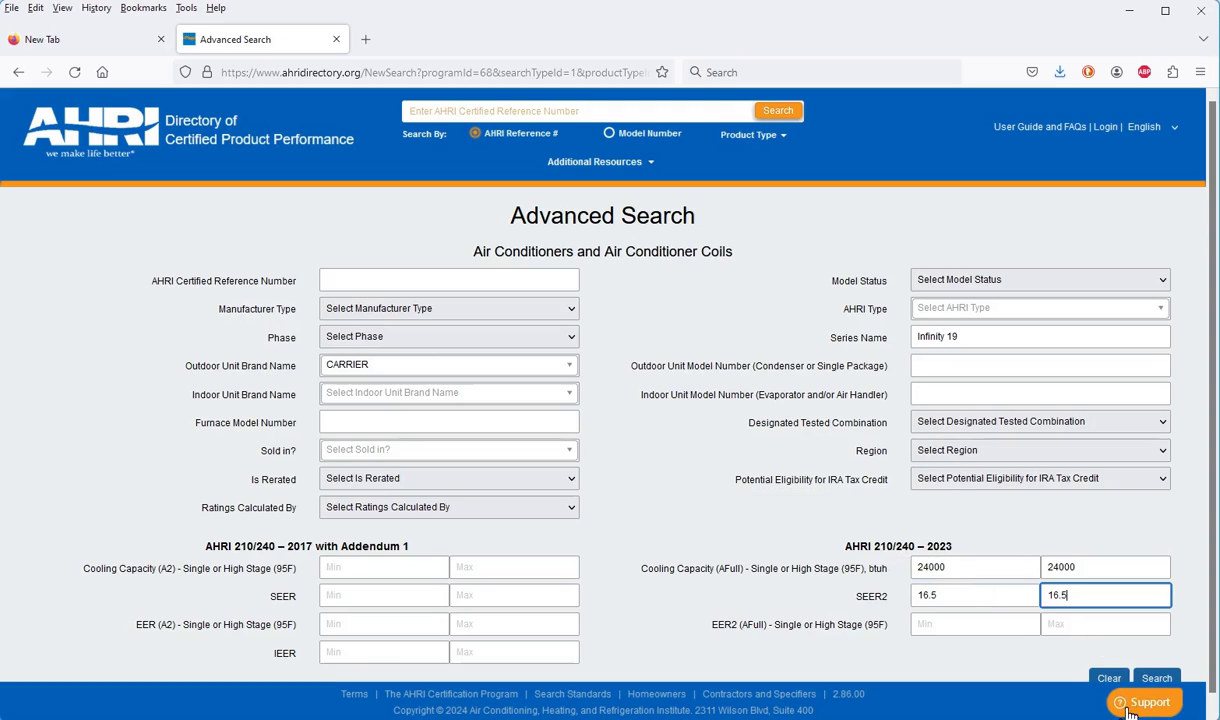
pyautogui.click(1156, 678)
pyautogui.scroll(-3, 1172, 458)
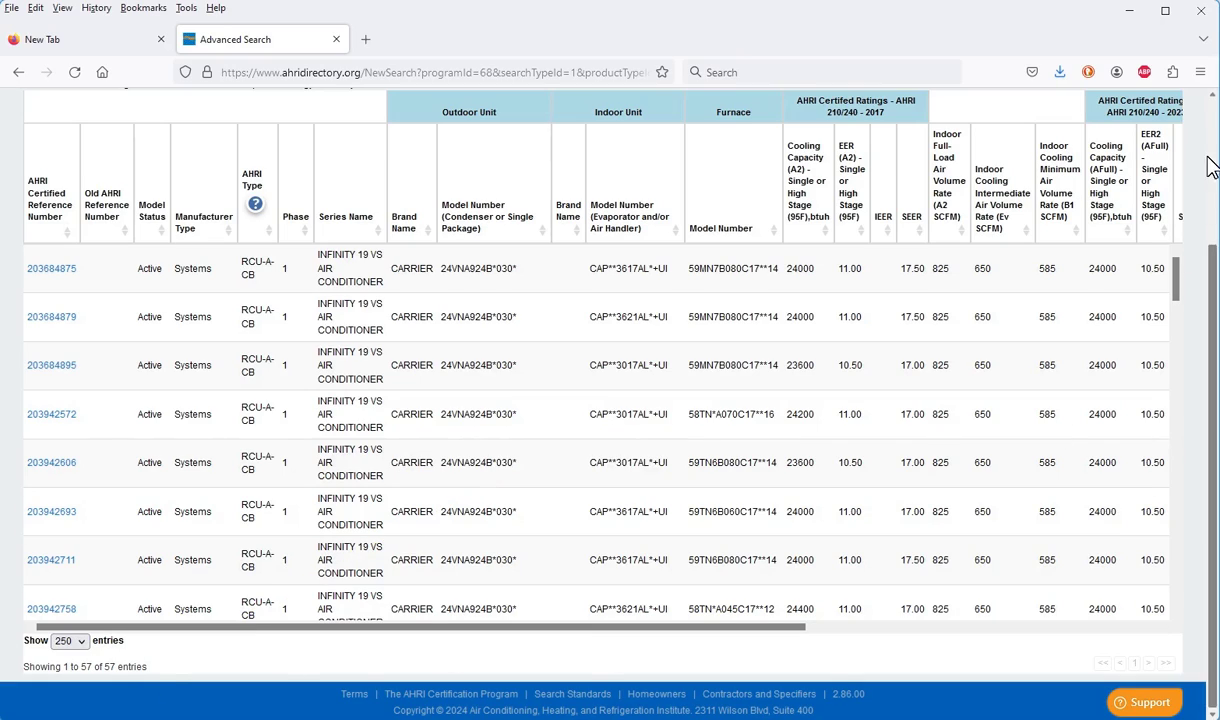
pyautogui.scroll(3, 1185, 201)
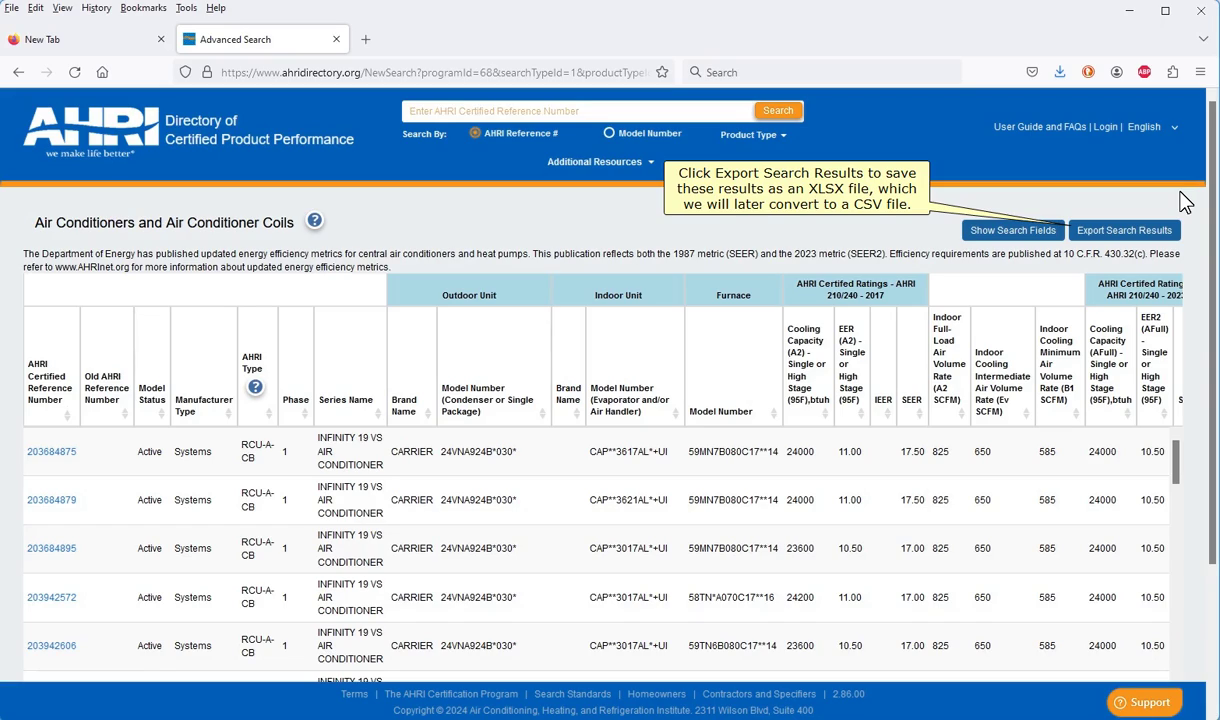
# Step: Export the results as 'Carrier AC 2 Ton SearchResults.xlsx' in Equipment Files
pyautogui.click(1118, 230)
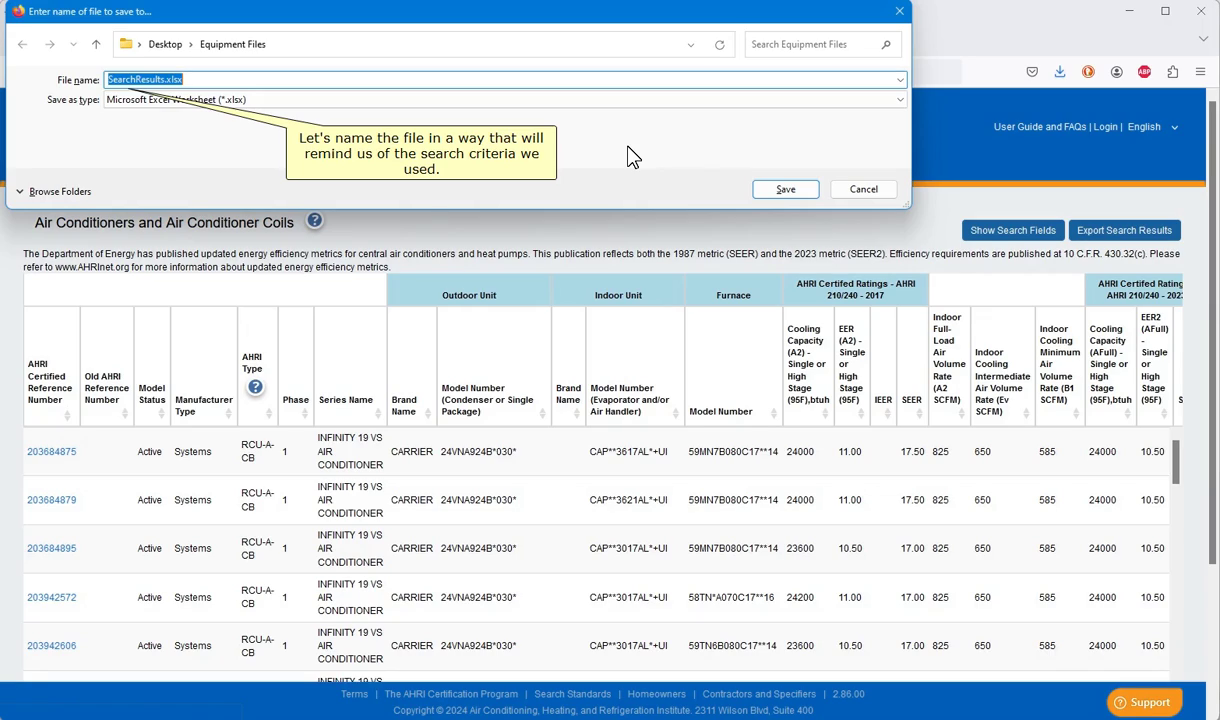
pyautogui.press('Home')
pyautogui.write('Carrier AC 2 Ton')
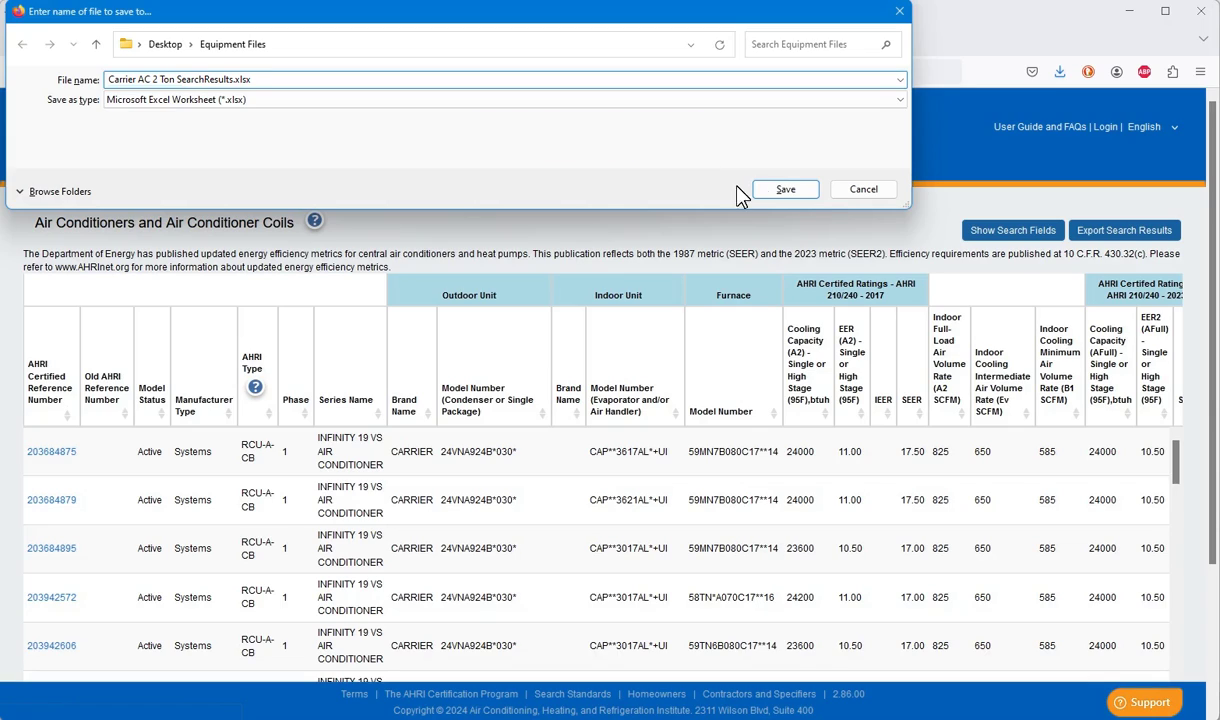
pyautogui.click(785, 189)
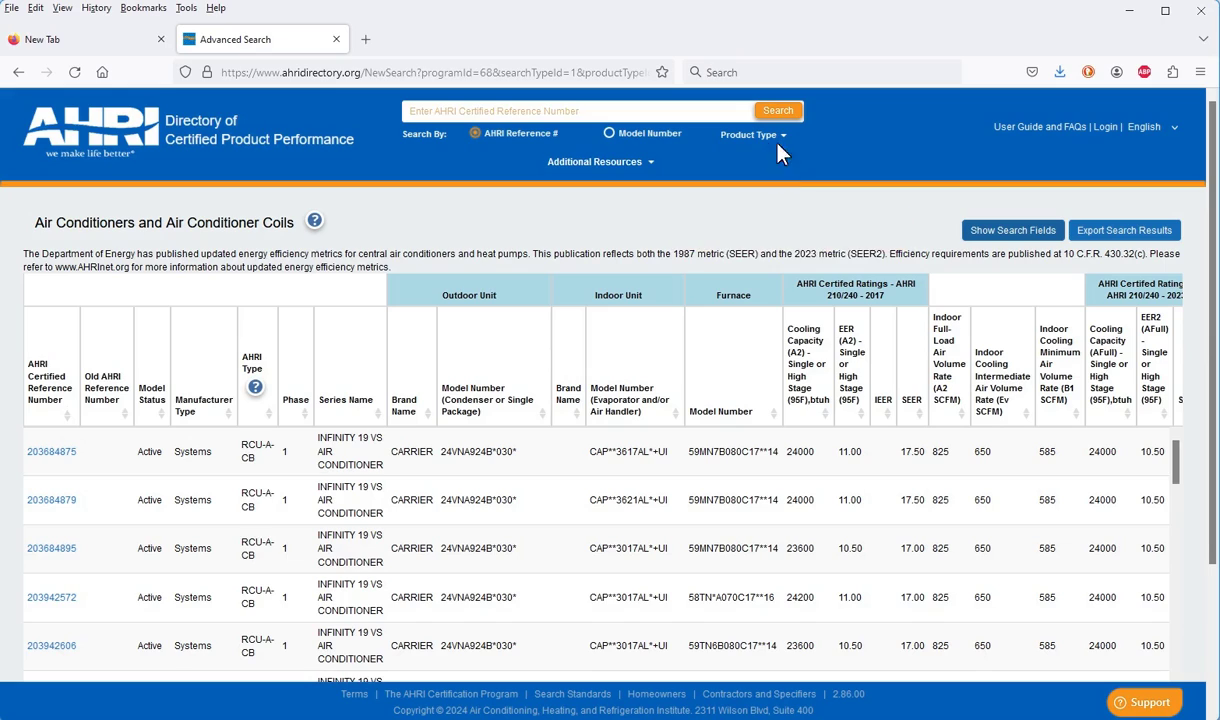
# Step: Reload the air conditioner quick search and choose CARRIER as the outdoor unit brand
pyautogui.click(752, 134)
pyautogui.click(880, 160)
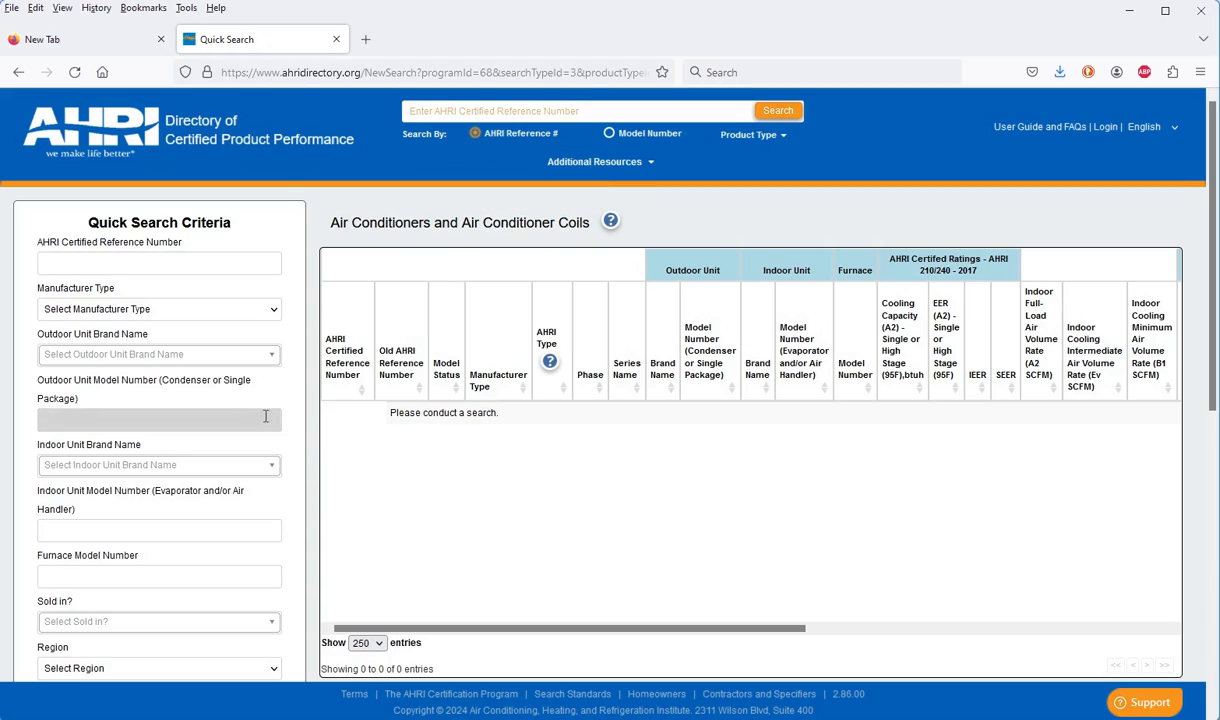
pyautogui.click(268, 354)
pyautogui.scroll(-10, 226, 441)
pyautogui.click(95, 450)
pyautogui.click(272, 354)
# Step: Enter 36000 for both 2023 cooling capacity limits and search, listing 100 results
pyautogui.scroll(-3, 297, 372)
pyautogui.scroll(-5, 297, 372)
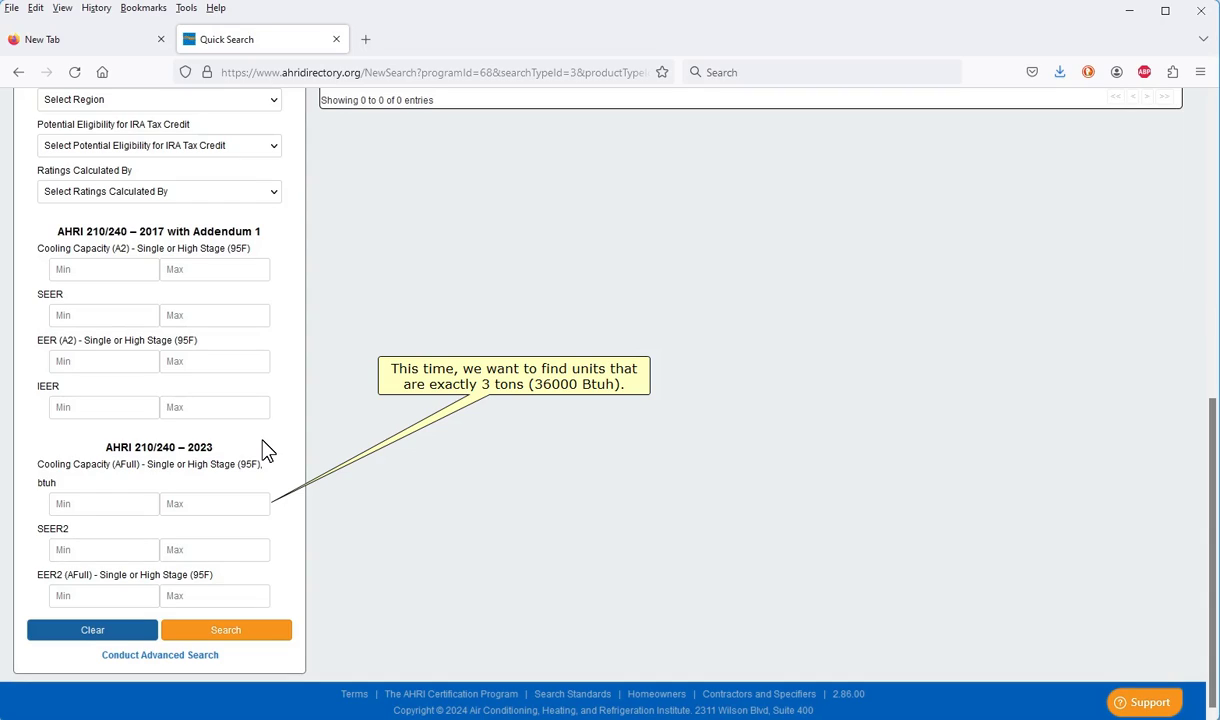
pyautogui.click(131, 501)
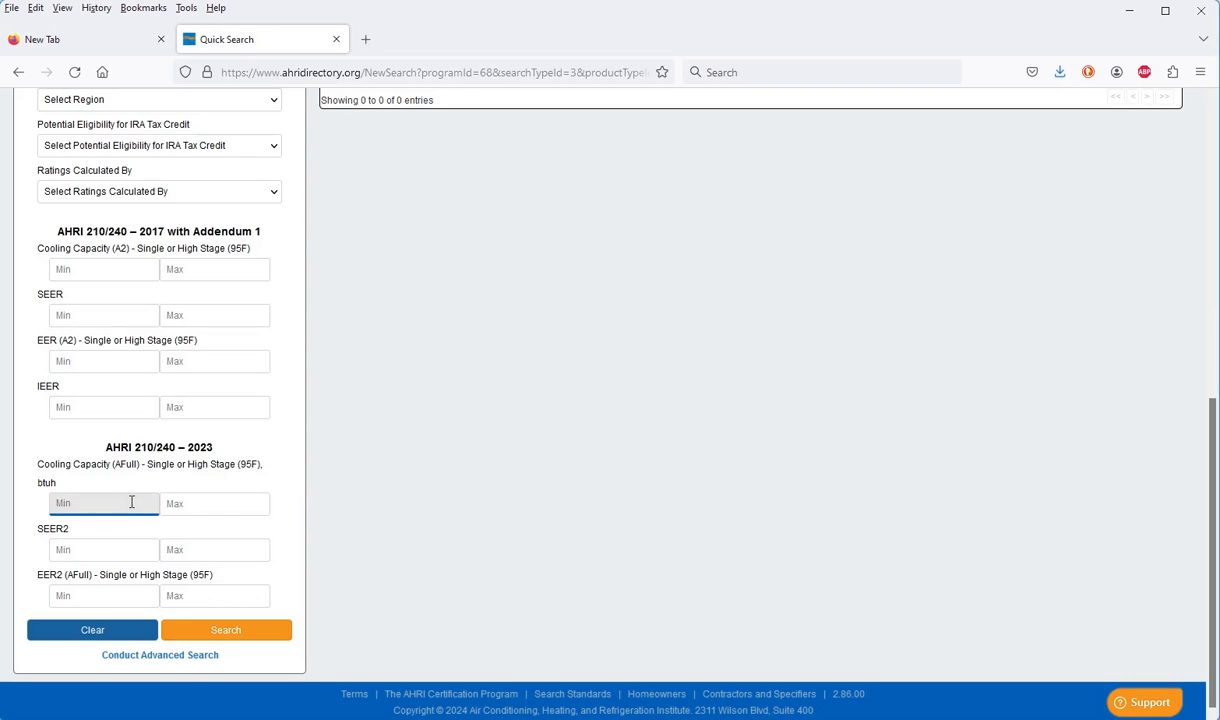
pyautogui.write('3600036000')
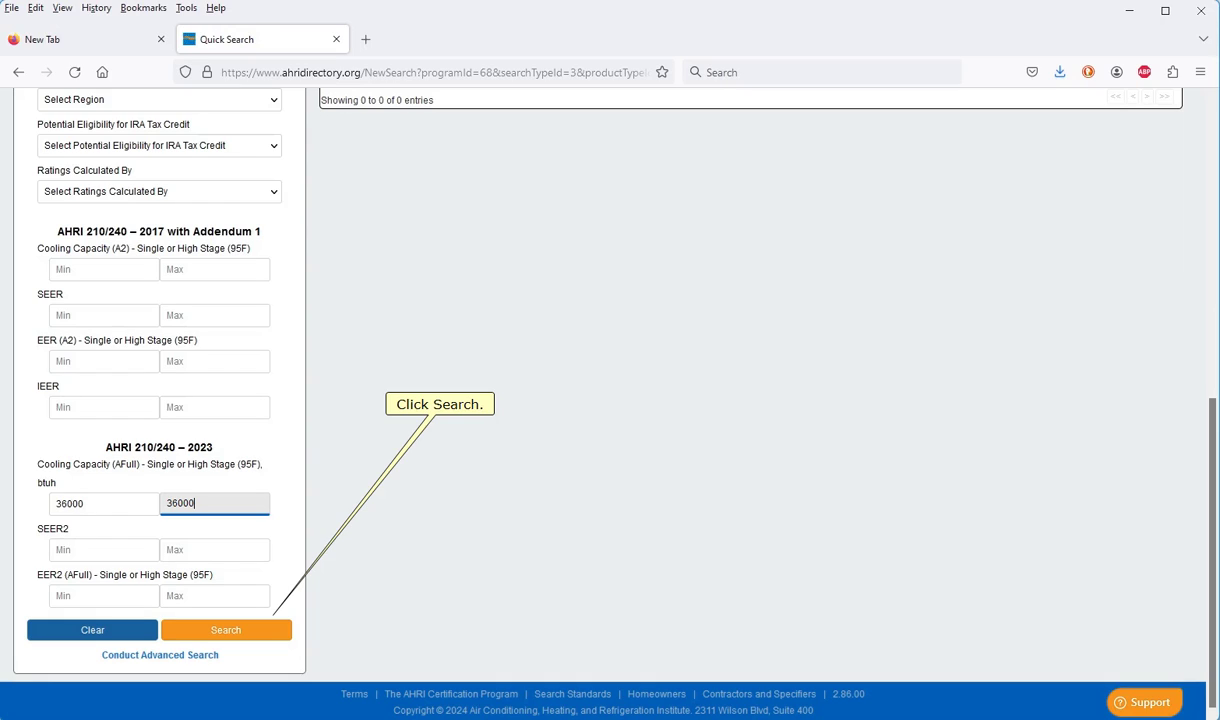
pyautogui.click(228, 632)
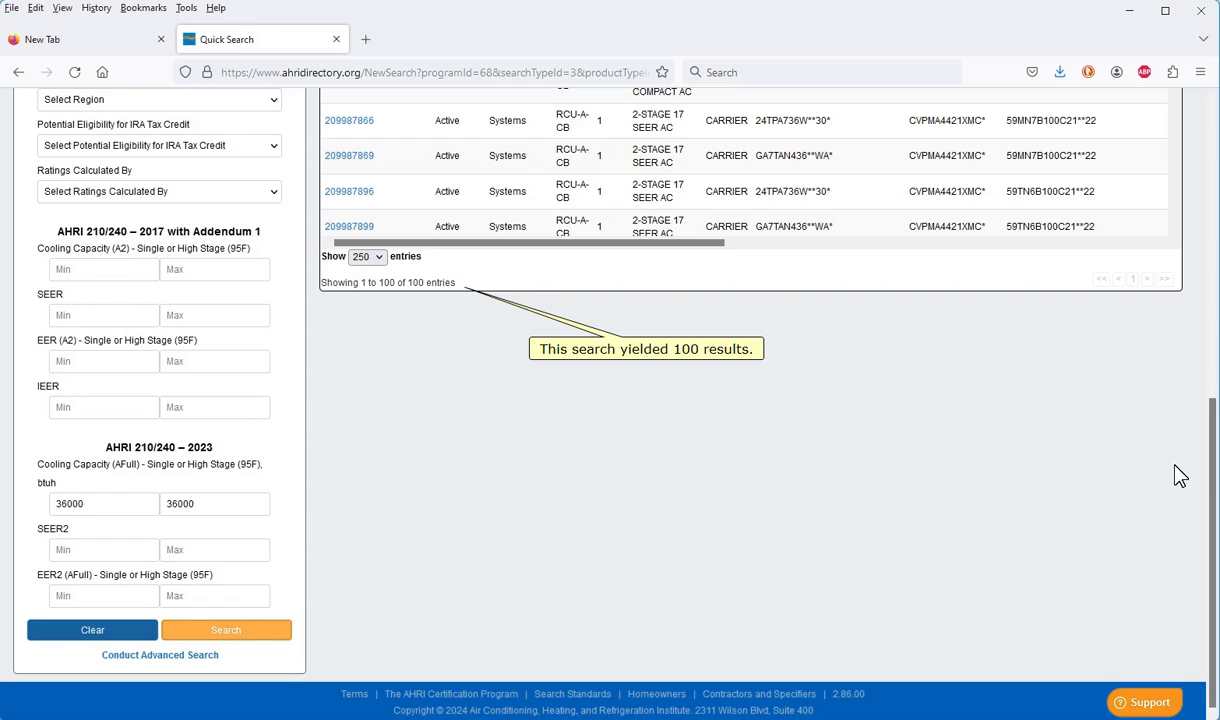
pyautogui.scroll(10, 1175, 467)
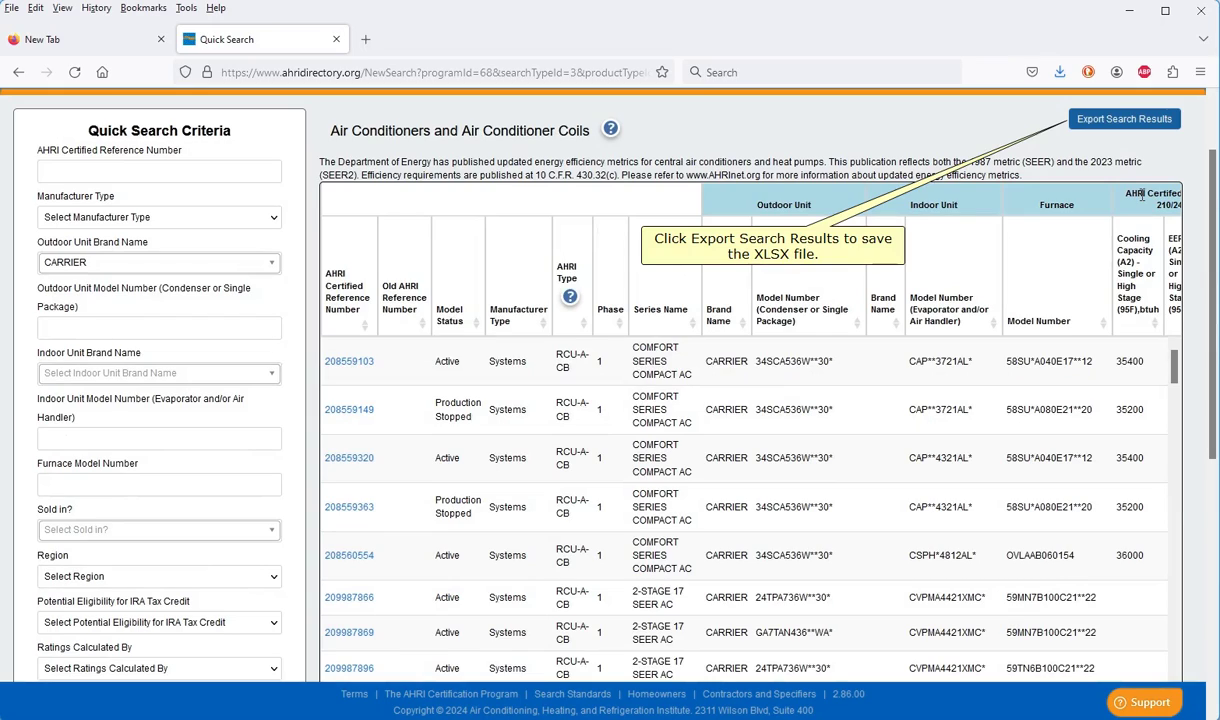
# Step: Export the results as 'Carrier AC 3 Ton SearchResults.xlsx' in Equipment Files
pyautogui.click(1110, 125)
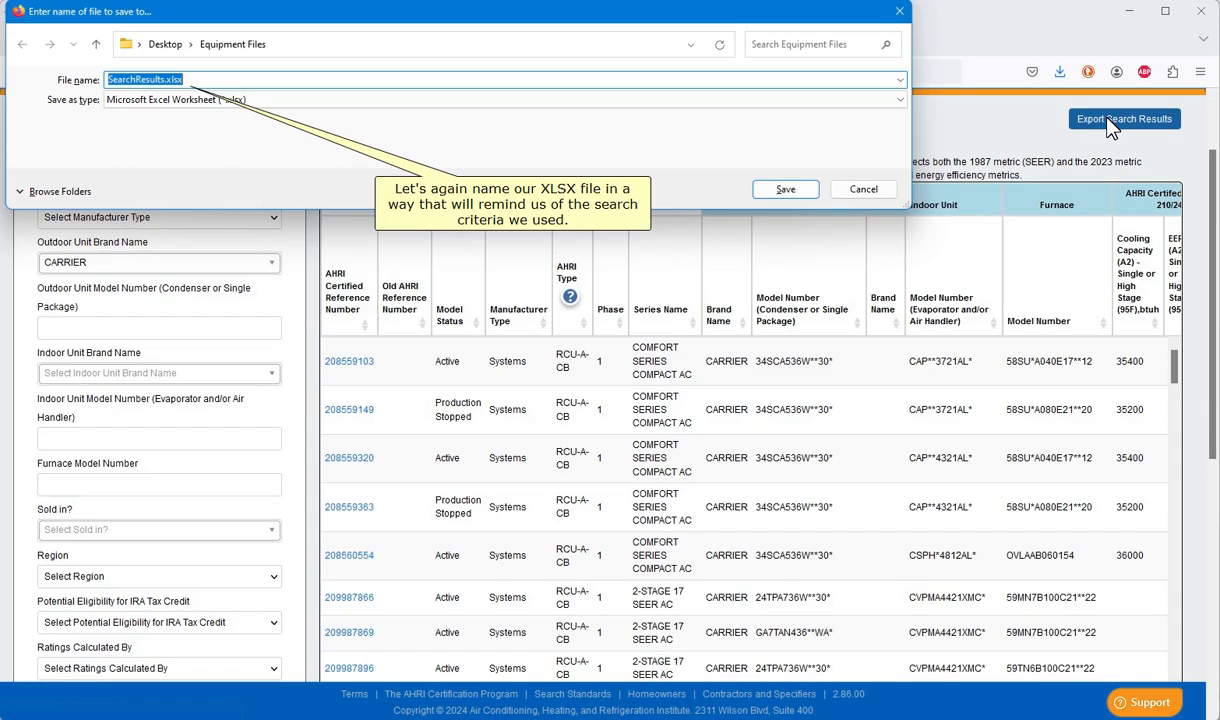
pyautogui.press('Home')
pyautogui.write('Carrier AC 3 Ton')
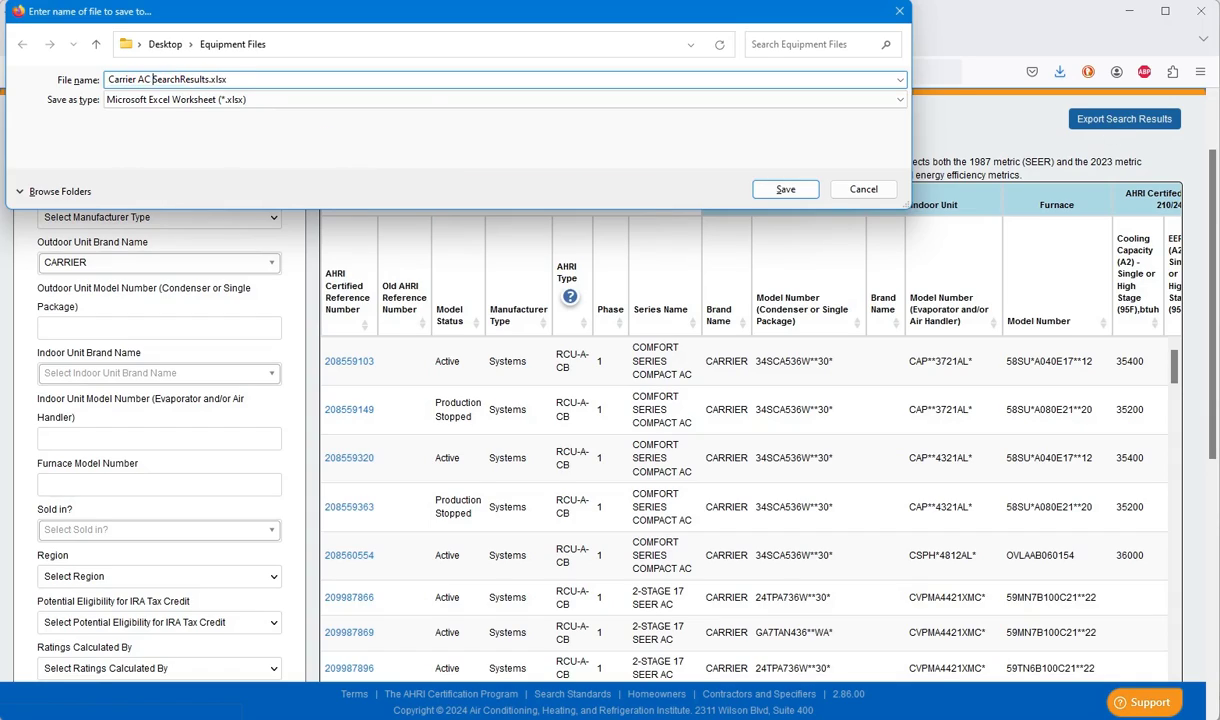
pyautogui.click(790, 190)
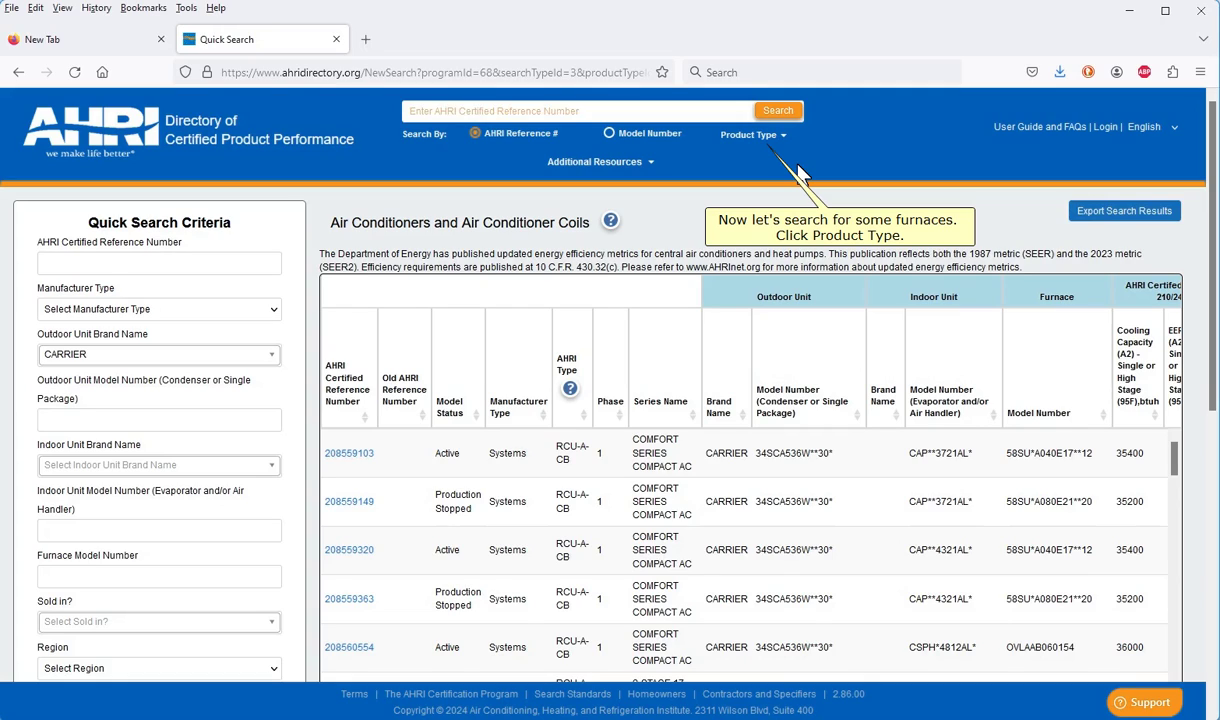
# Step: Switch to Residential Furnaces, filter by brand ARMSTRONG, and search, listing 9 furnaces
pyautogui.click(762, 137)
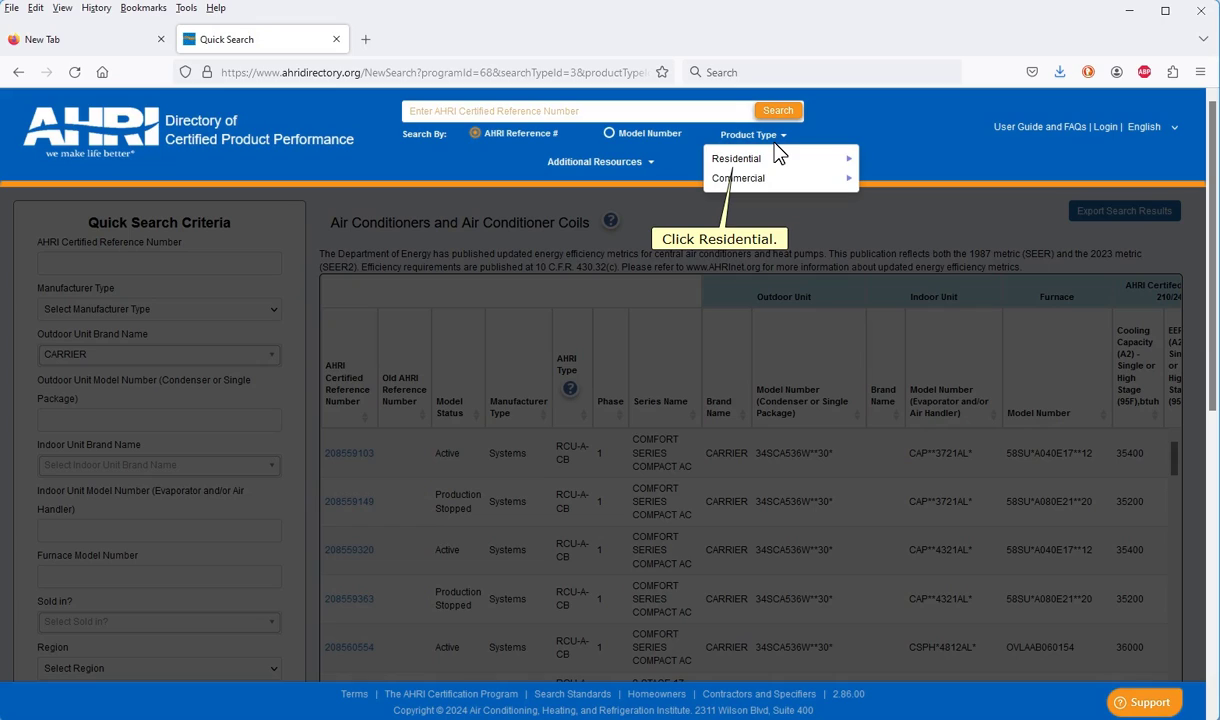
pyautogui.click(785, 158)
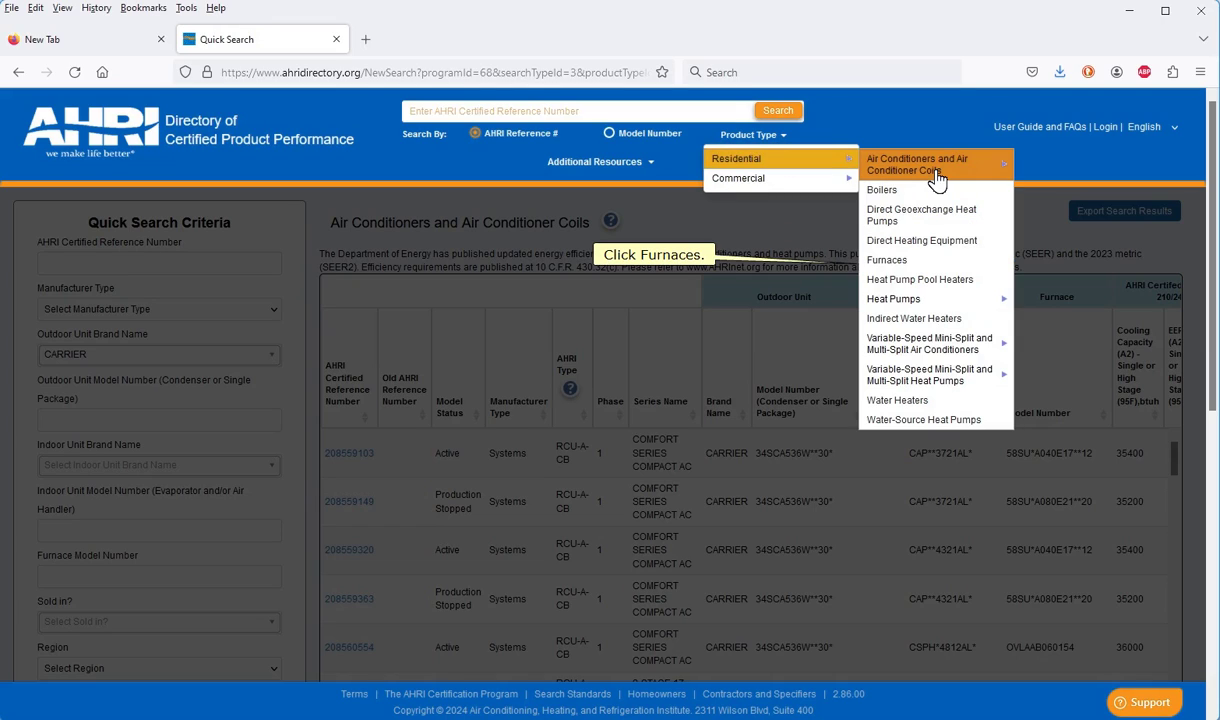
pyautogui.click(889, 261)
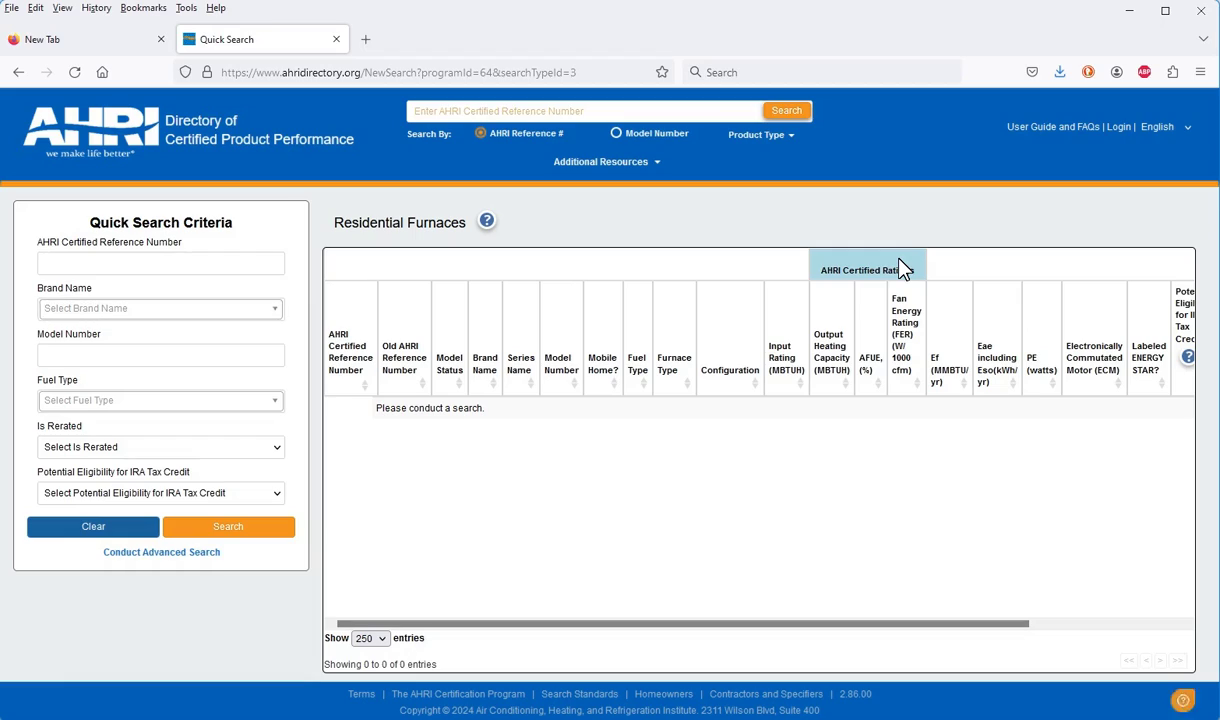
pyautogui.click(267, 310)
pyautogui.scroll(-2, 233, 375)
pyautogui.scroll(-3, 233, 375)
pyautogui.click(70, 398)
pyautogui.click(273, 310)
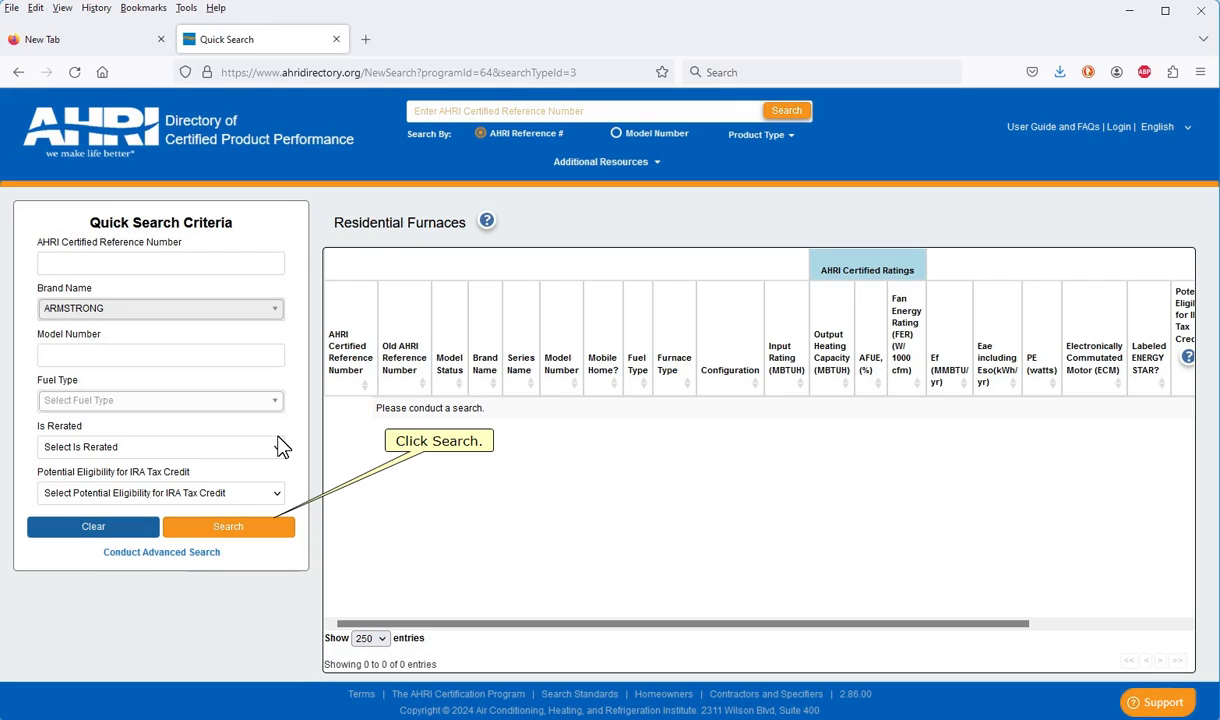
pyautogui.click(243, 530)
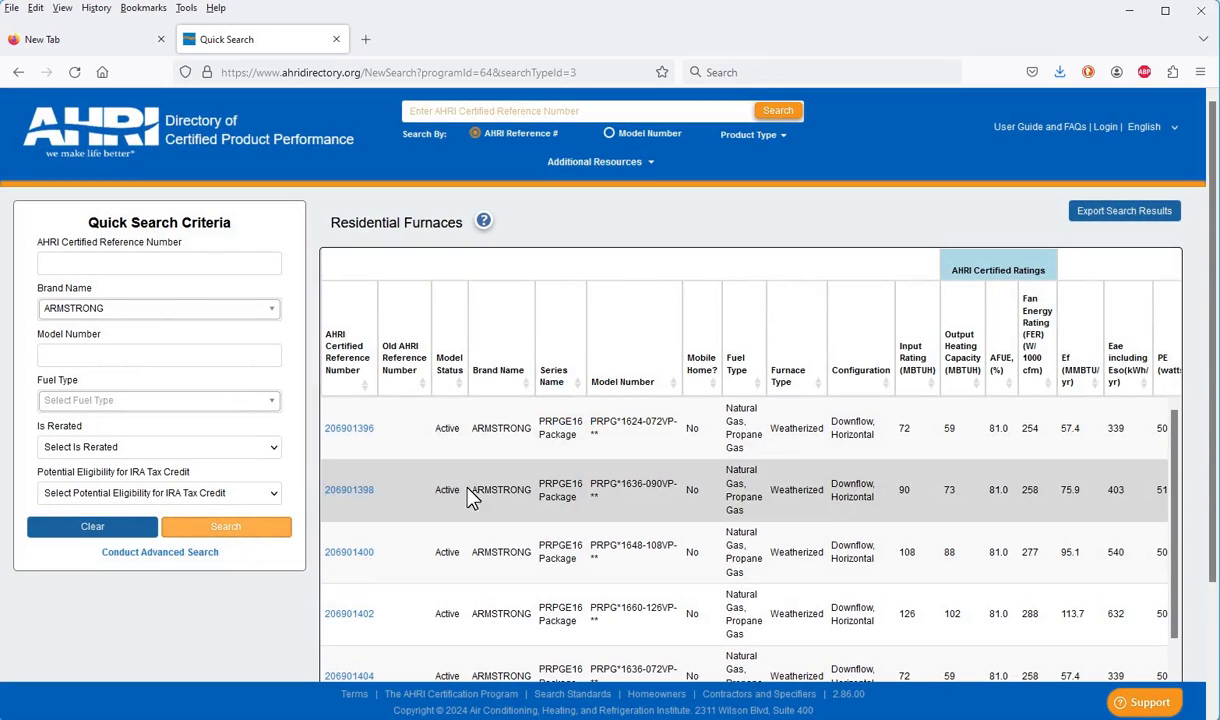
pyautogui.scroll(-3, 1201, 368)
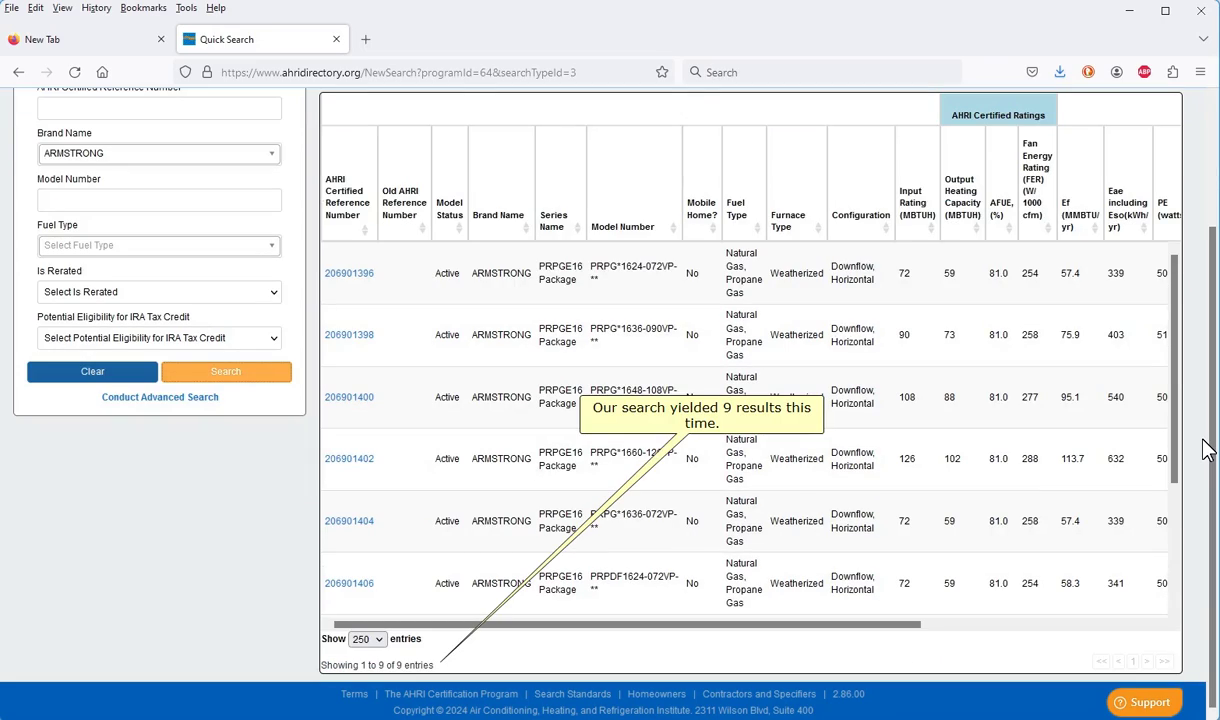
pyautogui.scroll(3, 1200, 443)
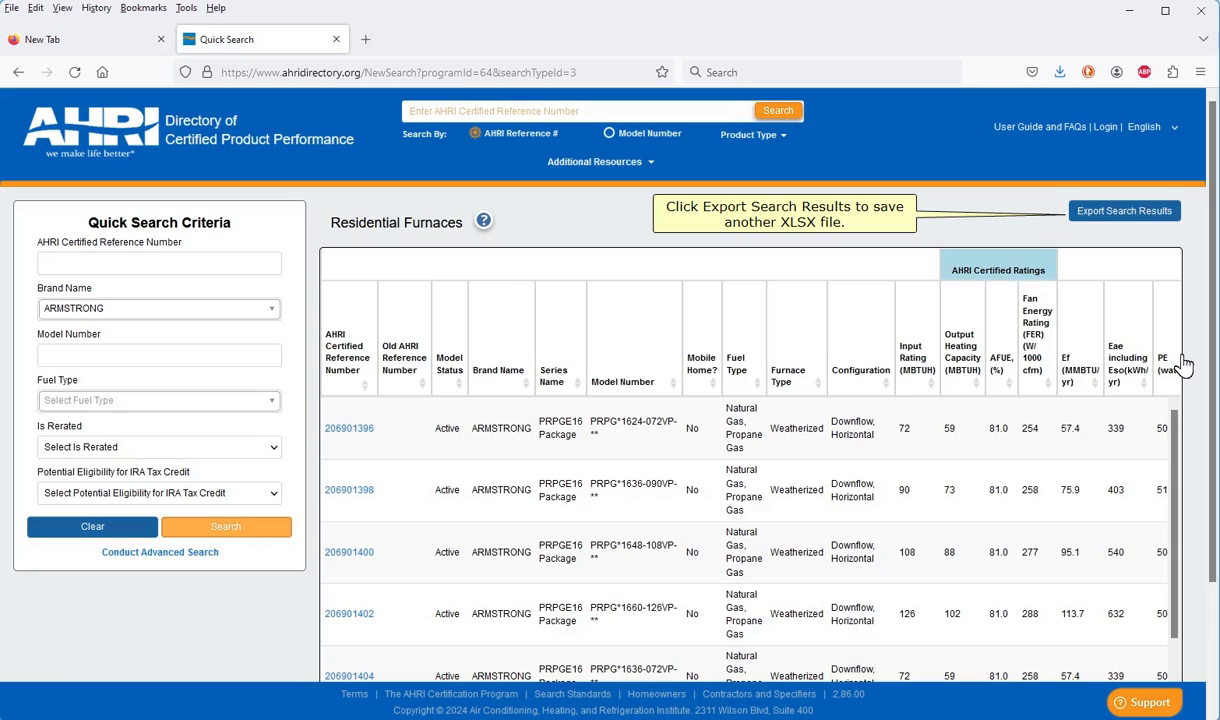
# Step: Export the furnace results as 'Armstrong Furnace SearchResults.xlsx' in Equipment Files
pyautogui.click(1126, 213)
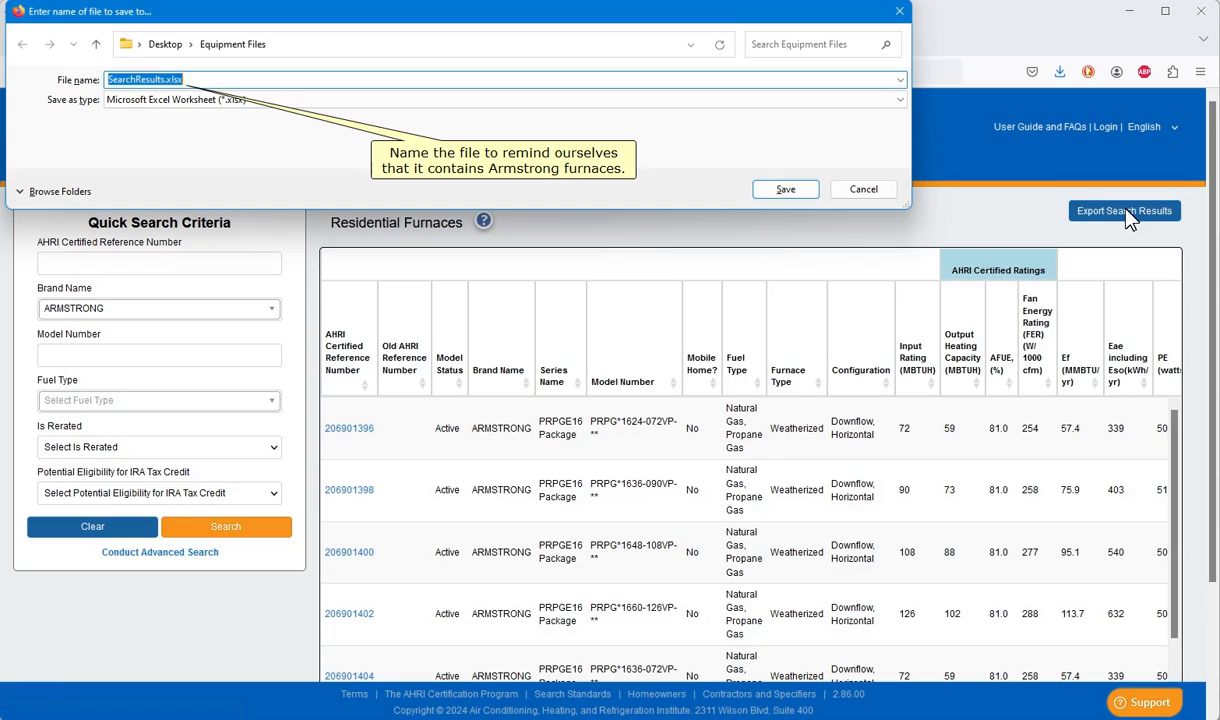
pyautogui.press('Home')
pyautogui.write('Armstrong Furnace')
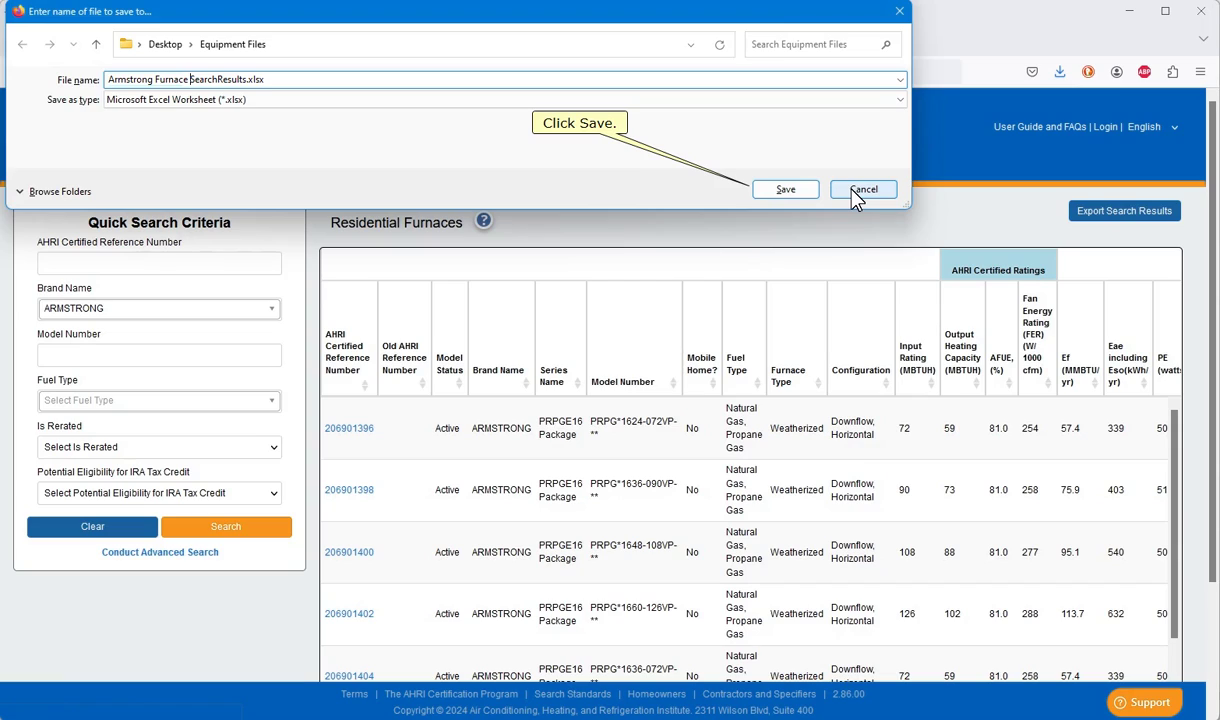
pyautogui.click(786, 190)
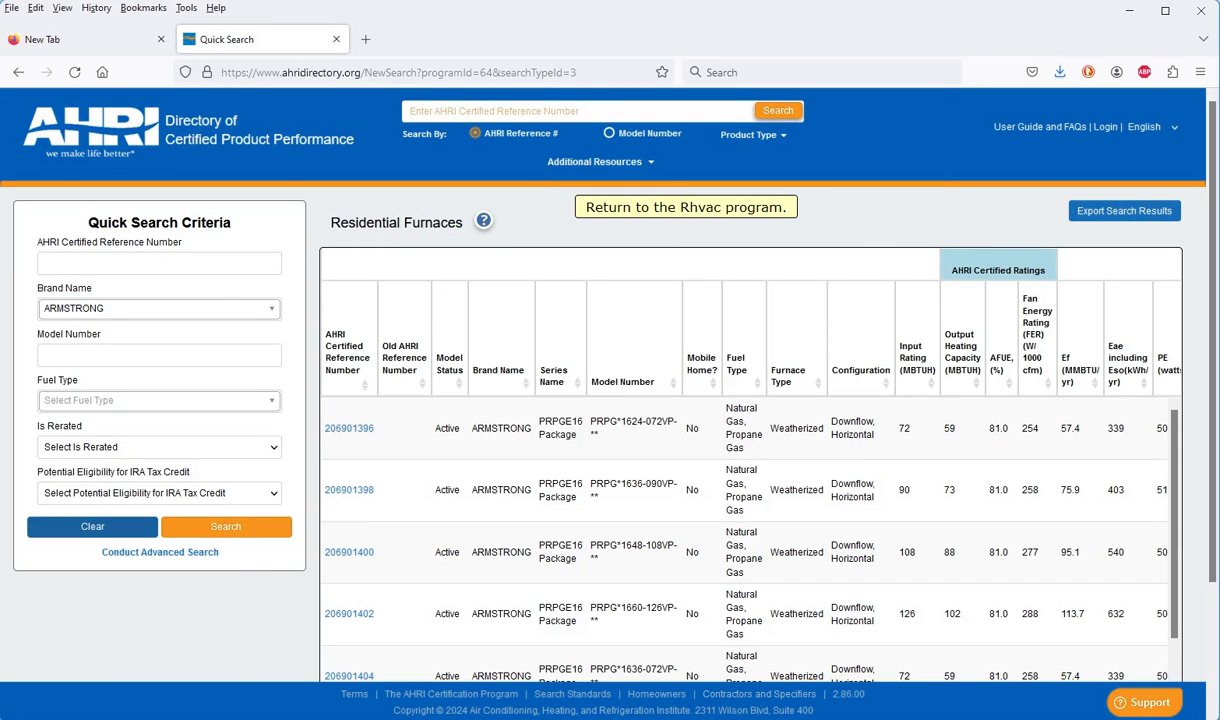
# Step: Return to Elite CSV Converter and scroll the tutorial to steps 3–8 on preparing AHRI downloads
pyautogui.hotkey('alt', 'Tab')
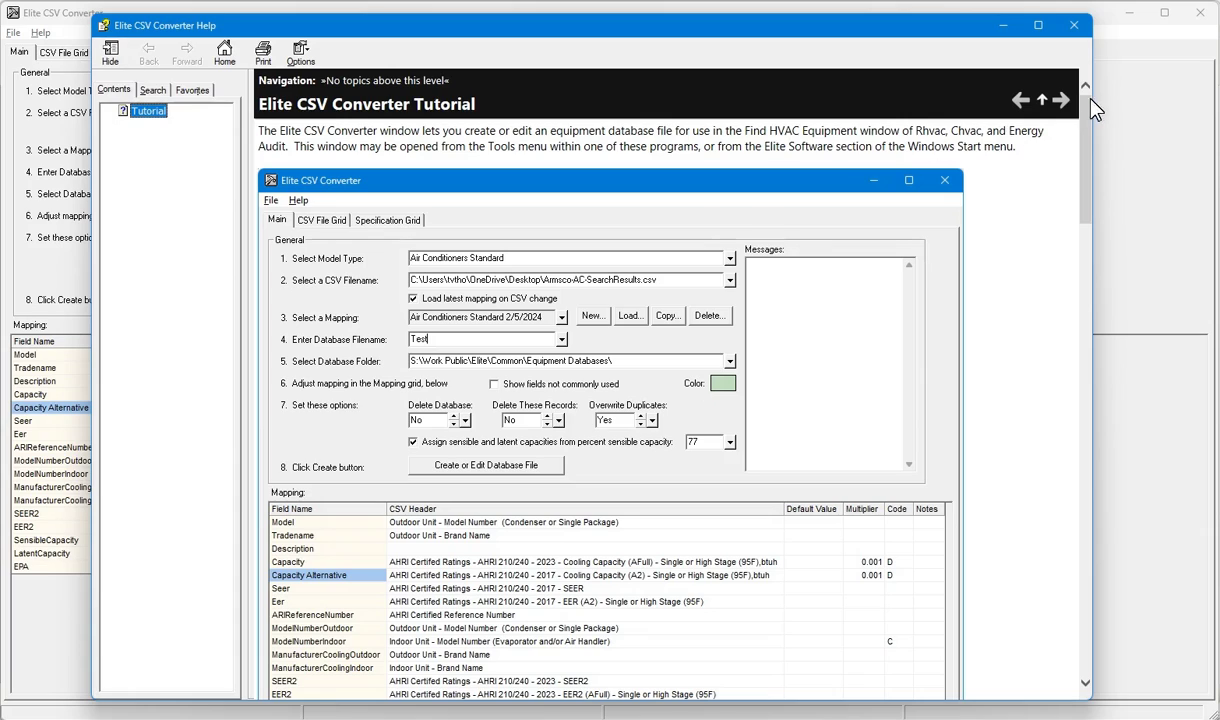
pyautogui.scroll(-12, 1027, 183)
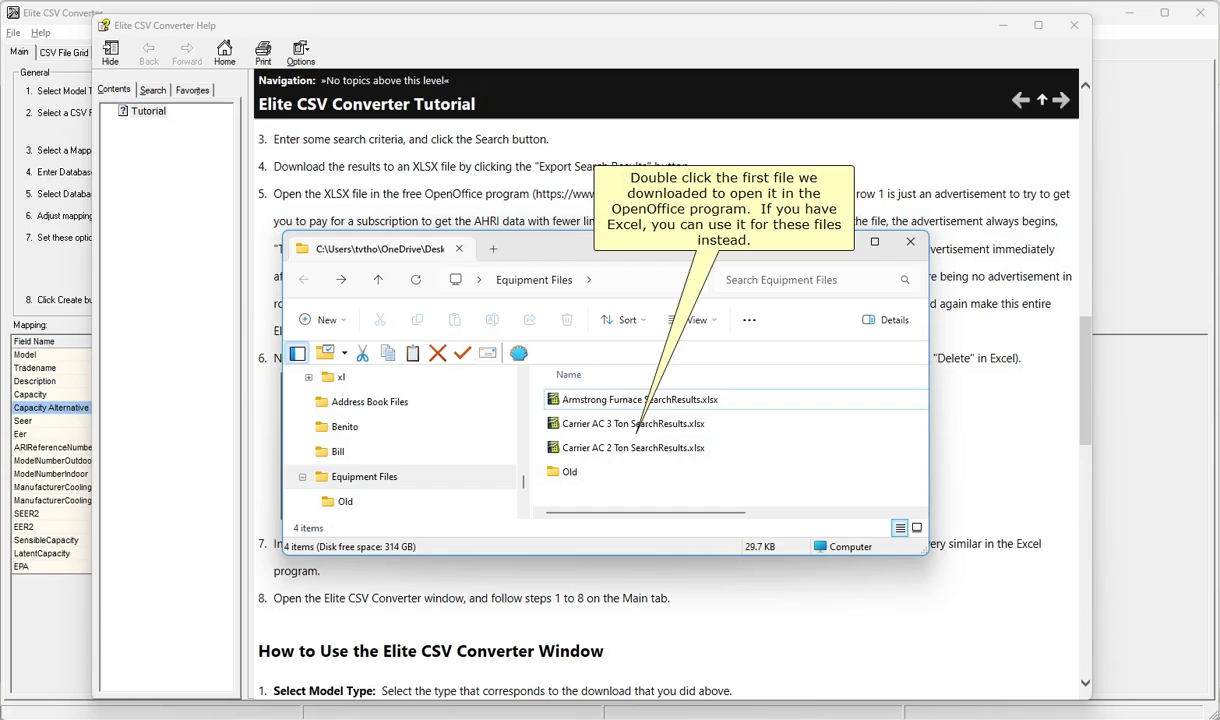
# Step: Open Carrier AC 2 Ton SearchResults.xlsx in Calc and delete the advertisement in row 1
pyautogui.doubleClick(628, 447)
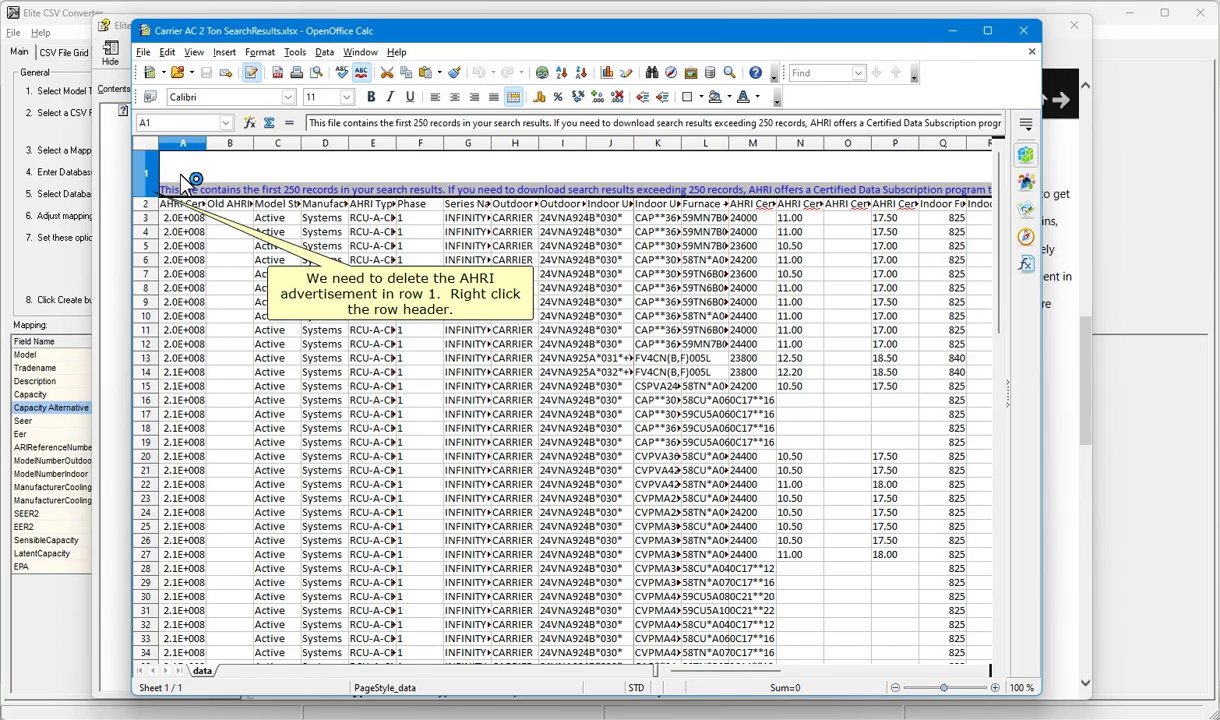
pyautogui.rightClick(148, 172)
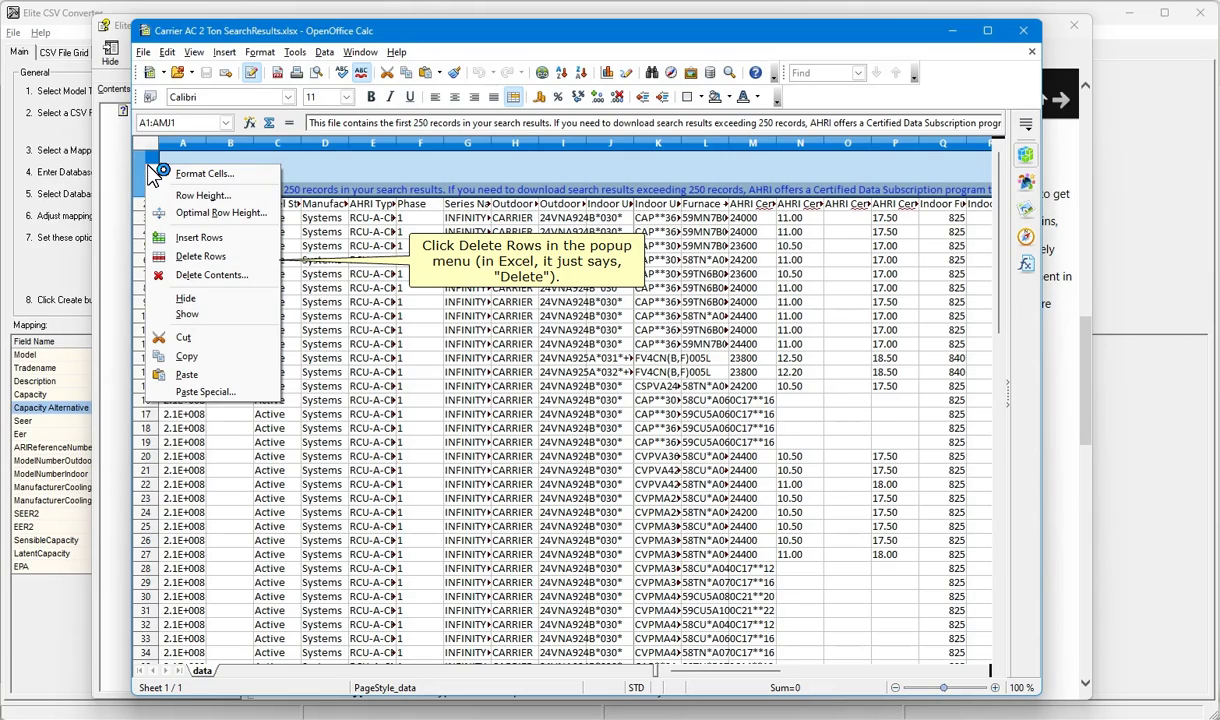
pyautogui.click(205, 256)
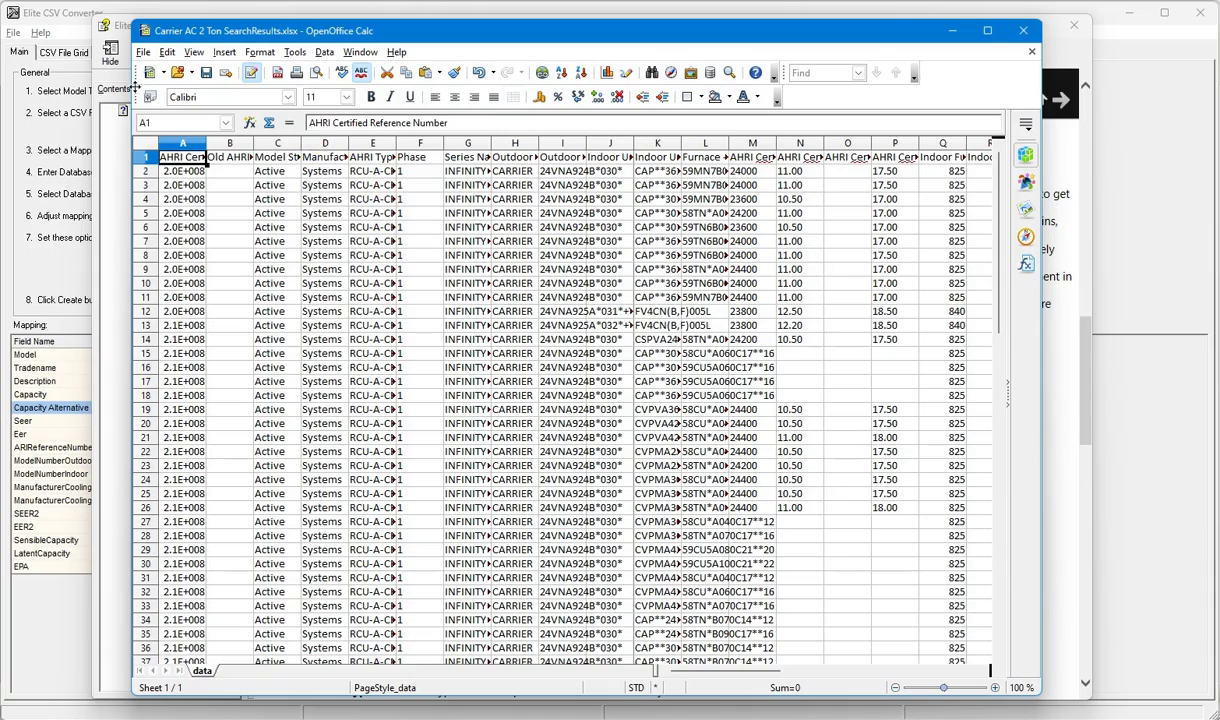
# Step: Export the sheet as Text CSV, Carrier AC 2 Ton SearchResults.csv, keeping CSV format, then close Calc
pyautogui.click(146, 52)
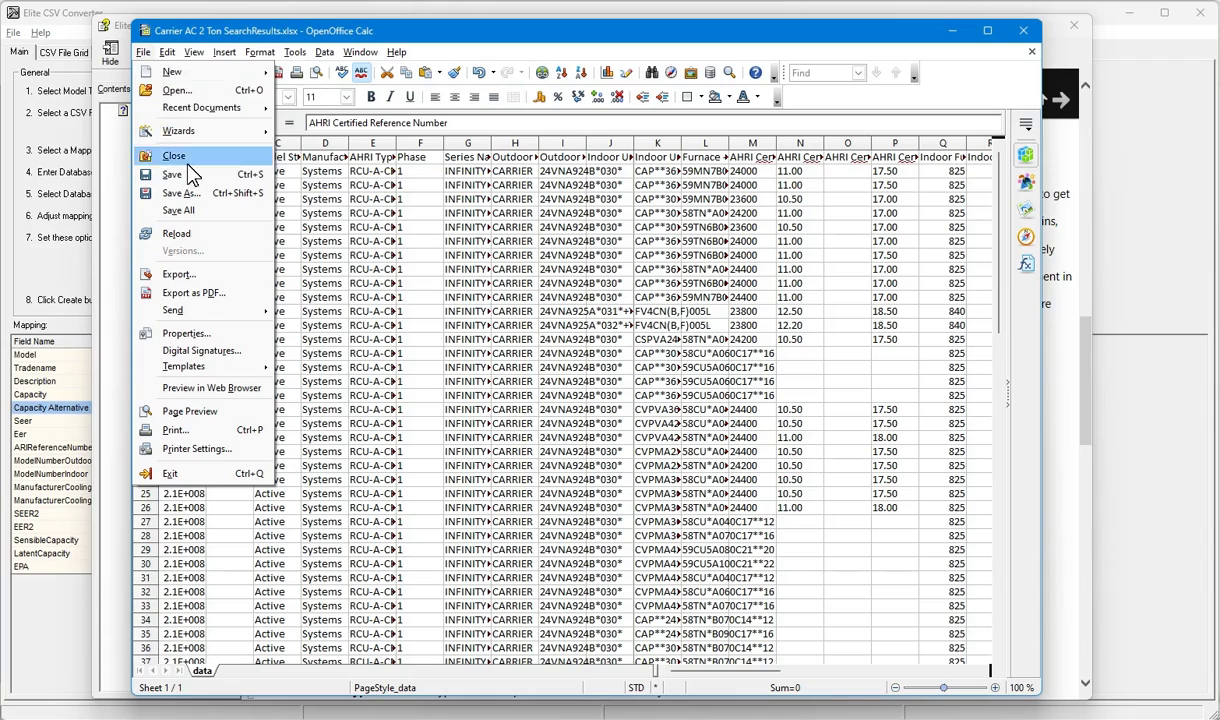
pyautogui.click(181, 193)
pyautogui.click(700, 386)
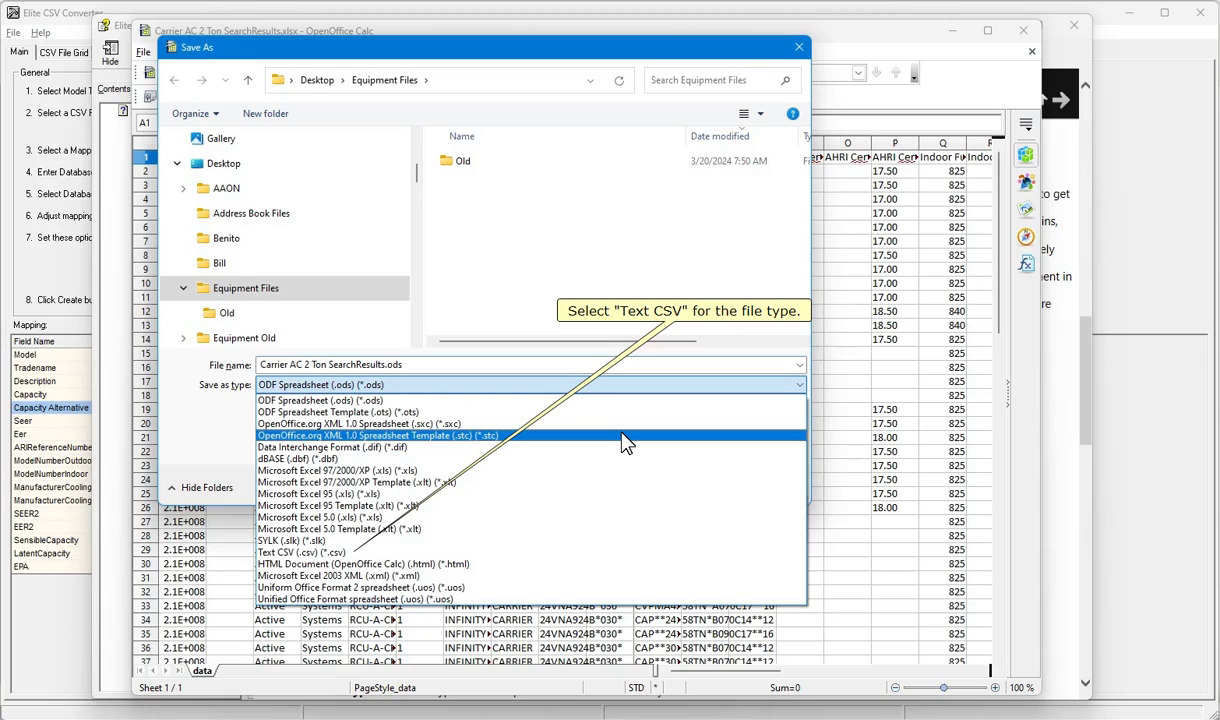
pyautogui.click(440, 552)
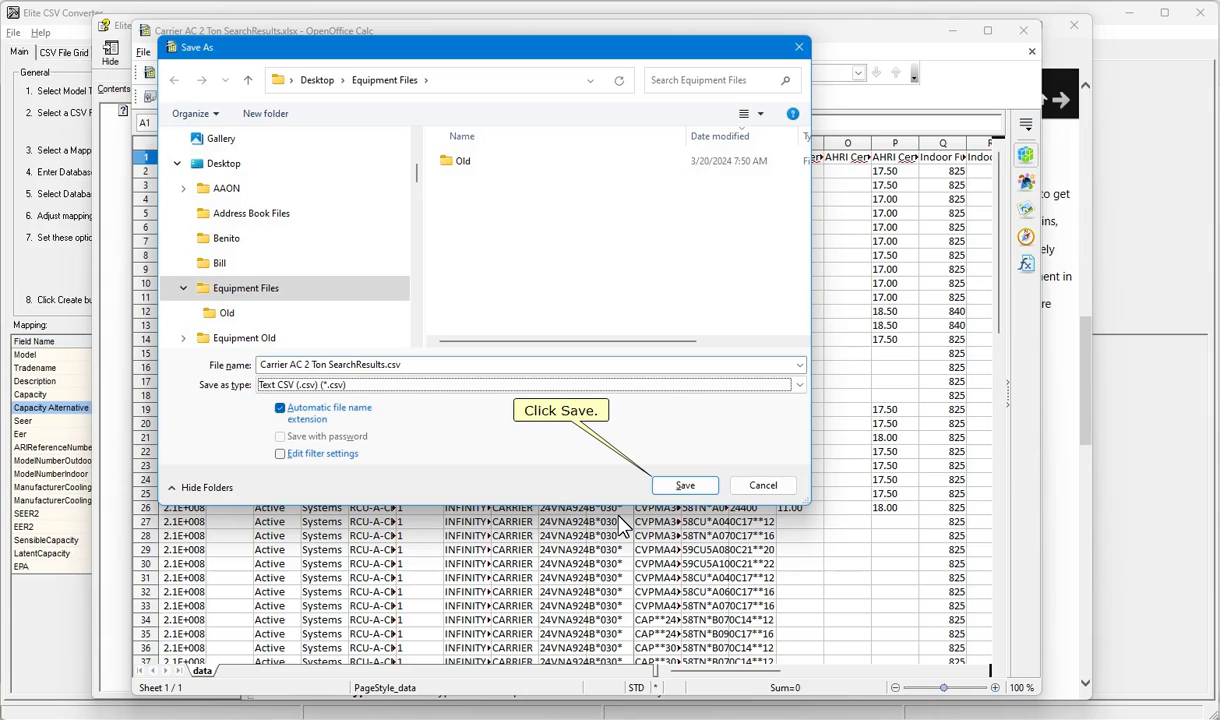
pyautogui.click(686, 487)
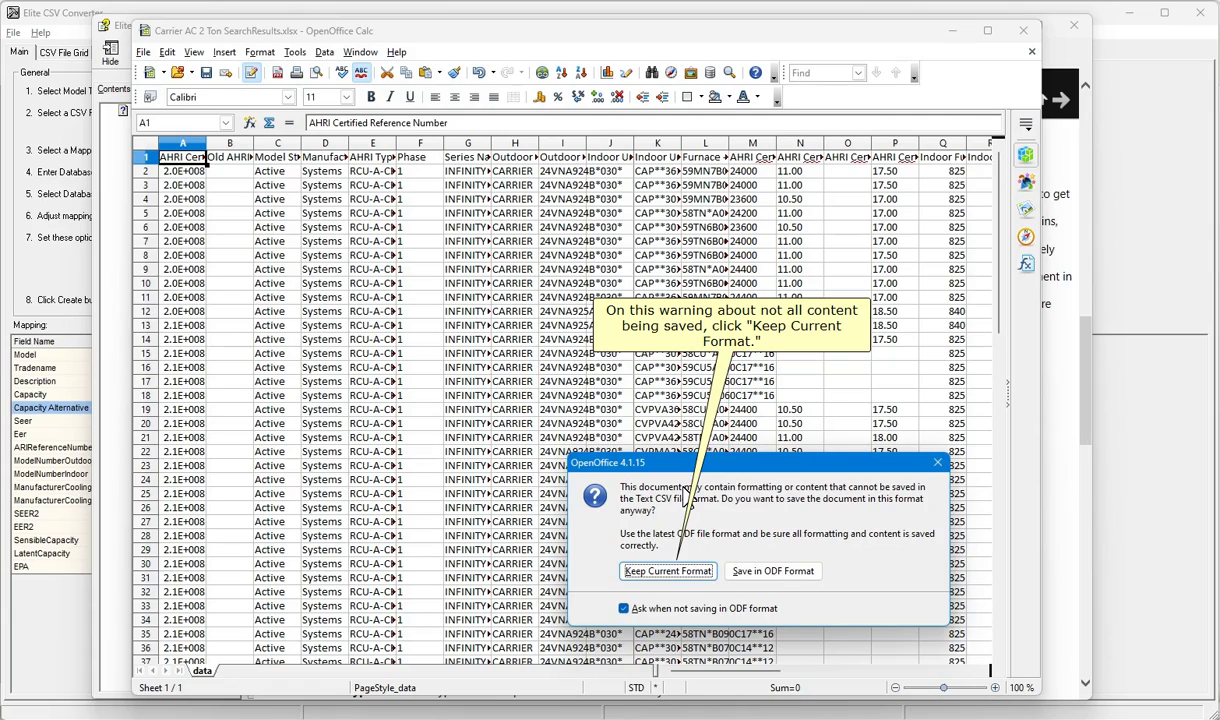
pyautogui.click(668, 571)
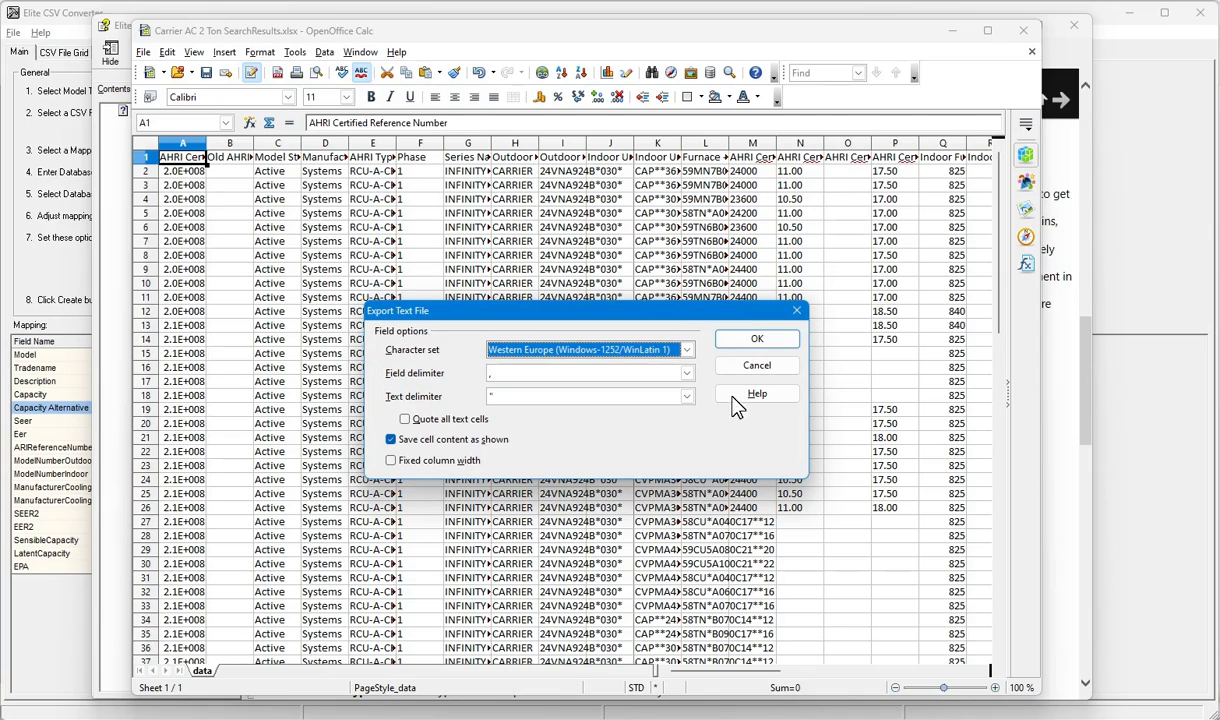
pyautogui.click(757, 339)
pyautogui.click(1023, 30)
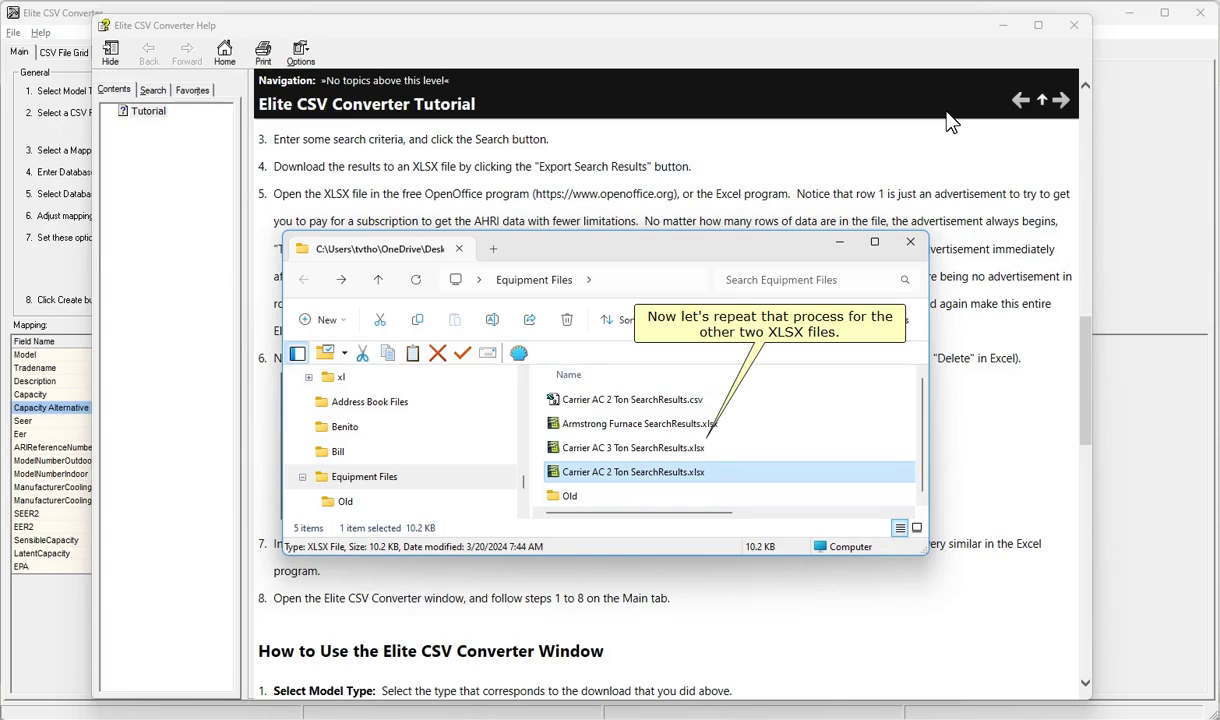
# Step: Open the Carrier AC 3 Ton results spreadsheet and delete its advertisement row 1
pyautogui.doubleClick(650, 448)
pyautogui.rightClick(148, 172)
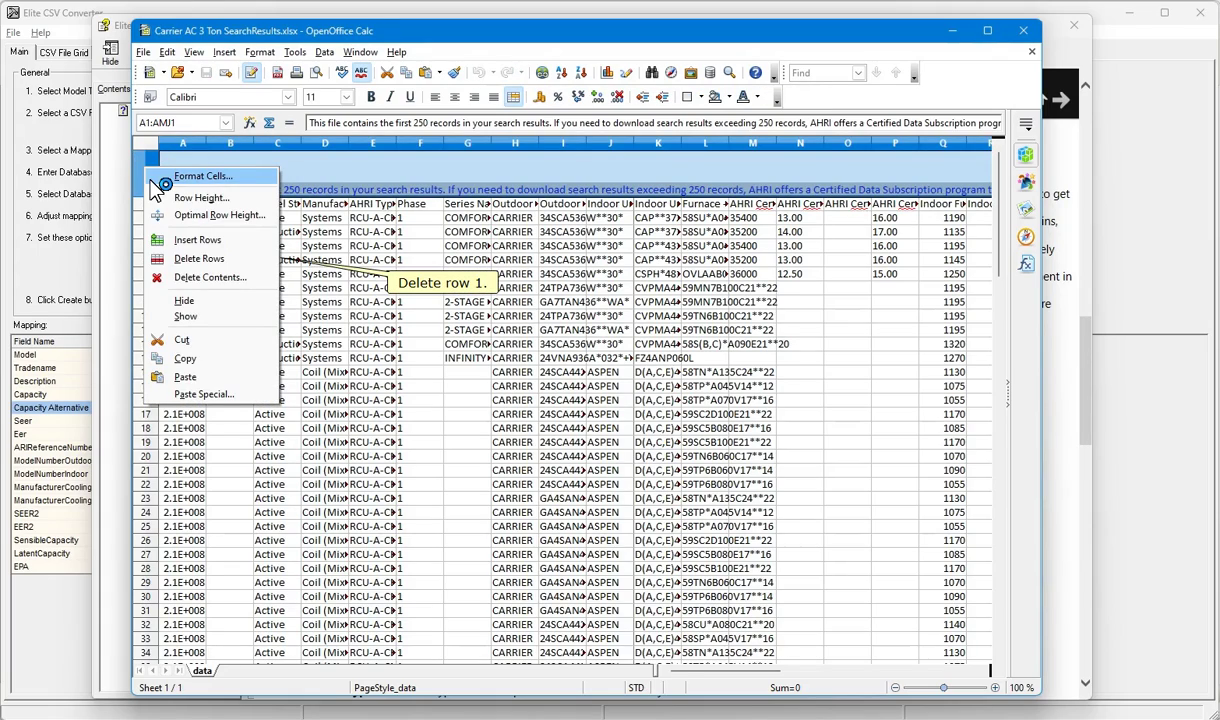
pyautogui.click(199, 258)
# Step: Save the 3 Ton sheet as Text CSV, keeping the CSV format, and close Calc
pyautogui.click(143, 51)
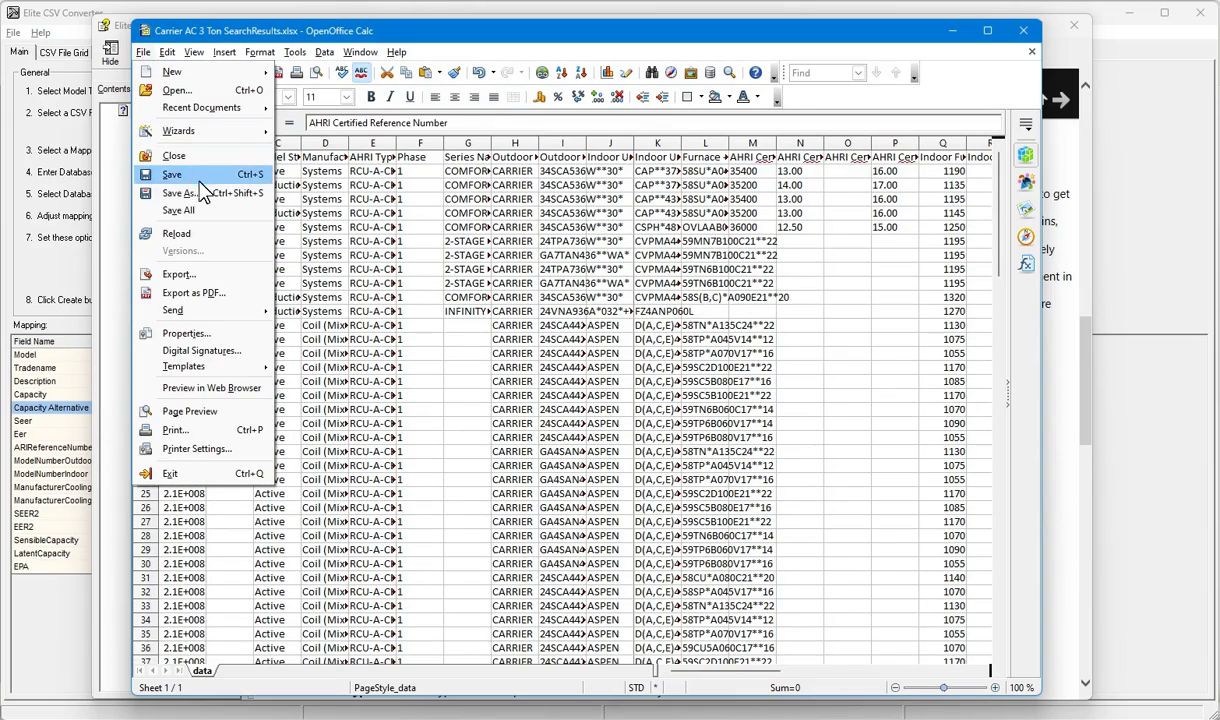
pyautogui.click(200, 190)
pyautogui.click(752, 386)
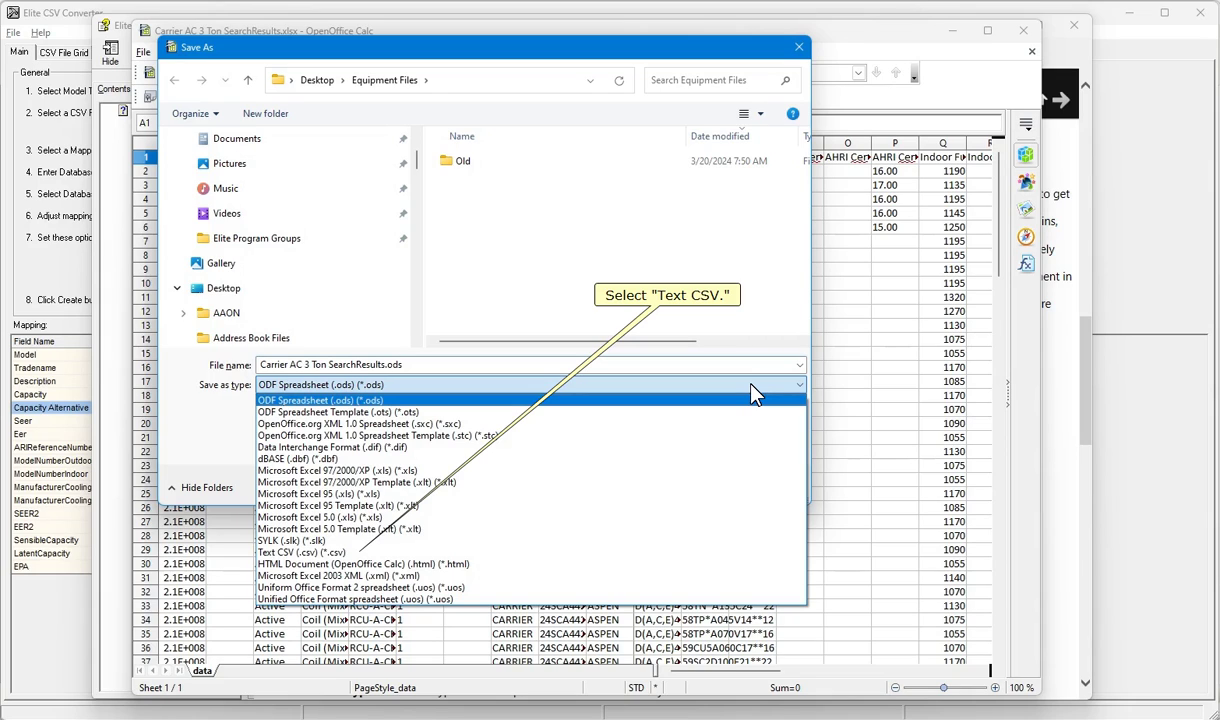
pyautogui.click(690, 552)
pyautogui.click(678, 490)
pyautogui.click(668, 570)
pyautogui.click(752, 337)
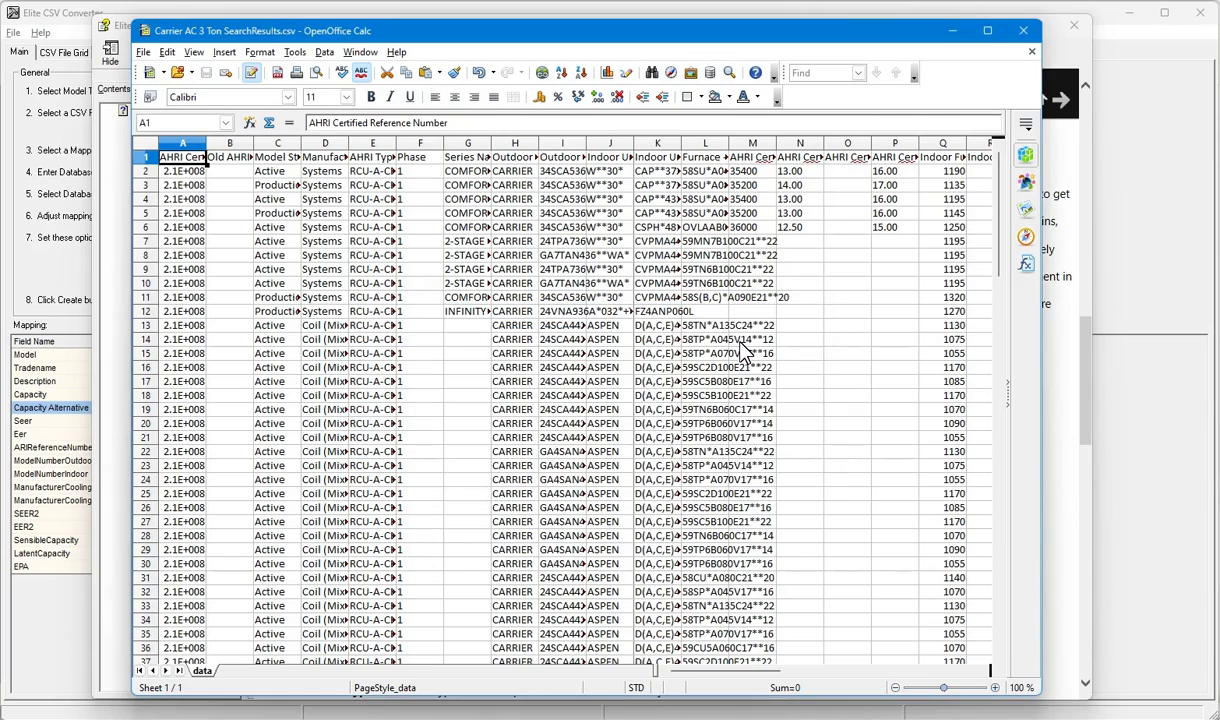
pyautogui.click(1023, 30)
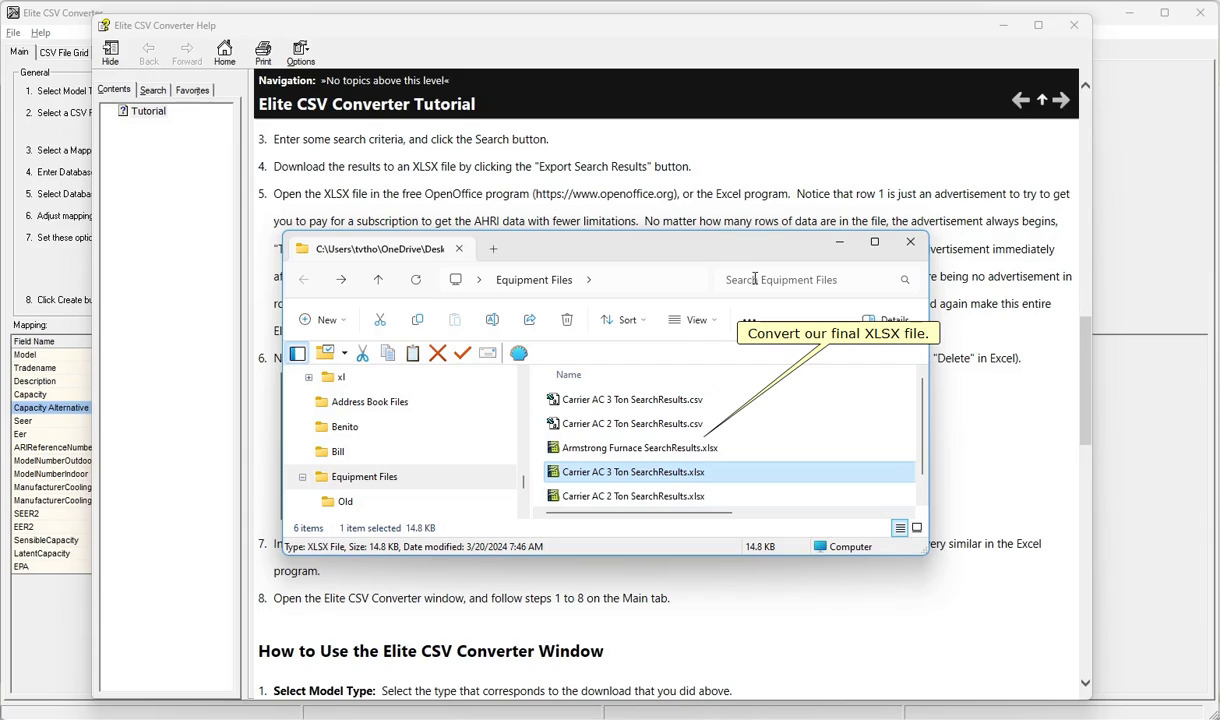
# Step: Open Armstrong Furnace SearchResults.xlsx and delete the advertisement notice row
pyautogui.doubleClick(640, 447)
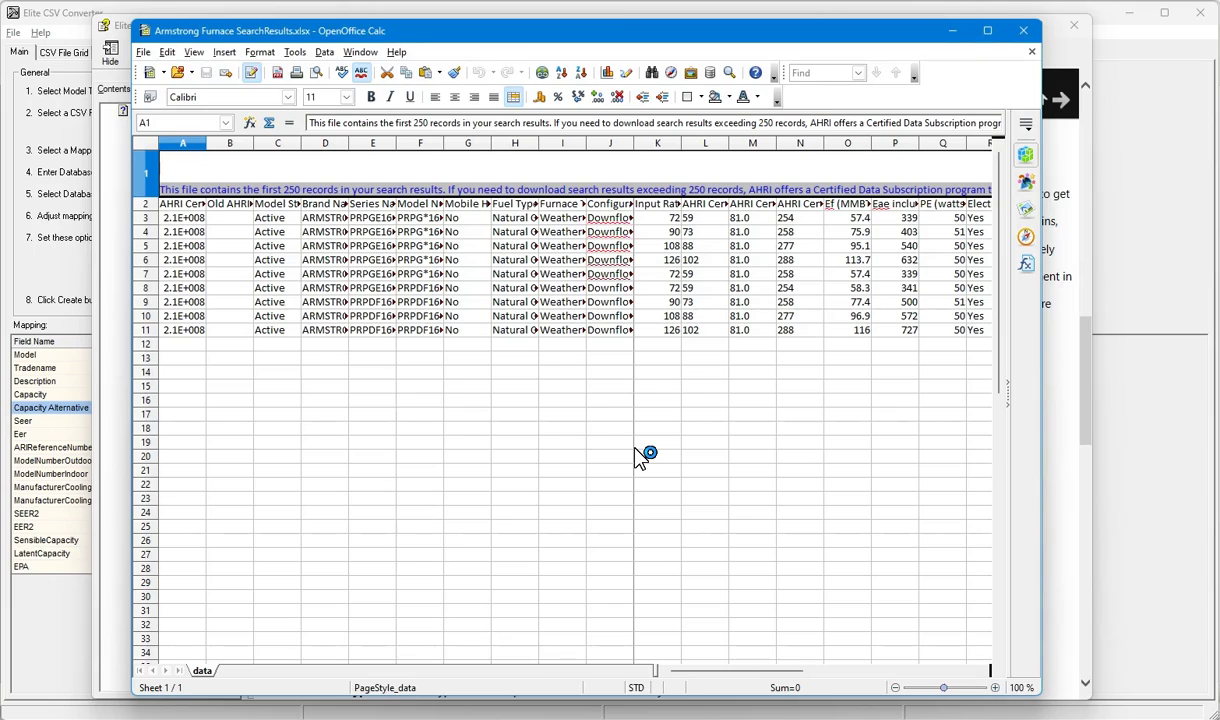
pyautogui.rightClick(152, 172)
pyautogui.click(228, 190)
# Step: Save the furnace results as Armstrong Furnace SearchResults.csv in Text CSV format and close Calc
pyautogui.click(144, 52)
pyautogui.click(208, 197)
pyautogui.click(580, 386)
pyautogui.click(432, 553)
pyautogui.click(668, 483)
pyautogui.click(697, 570)
pyautogui.click(752, 340)
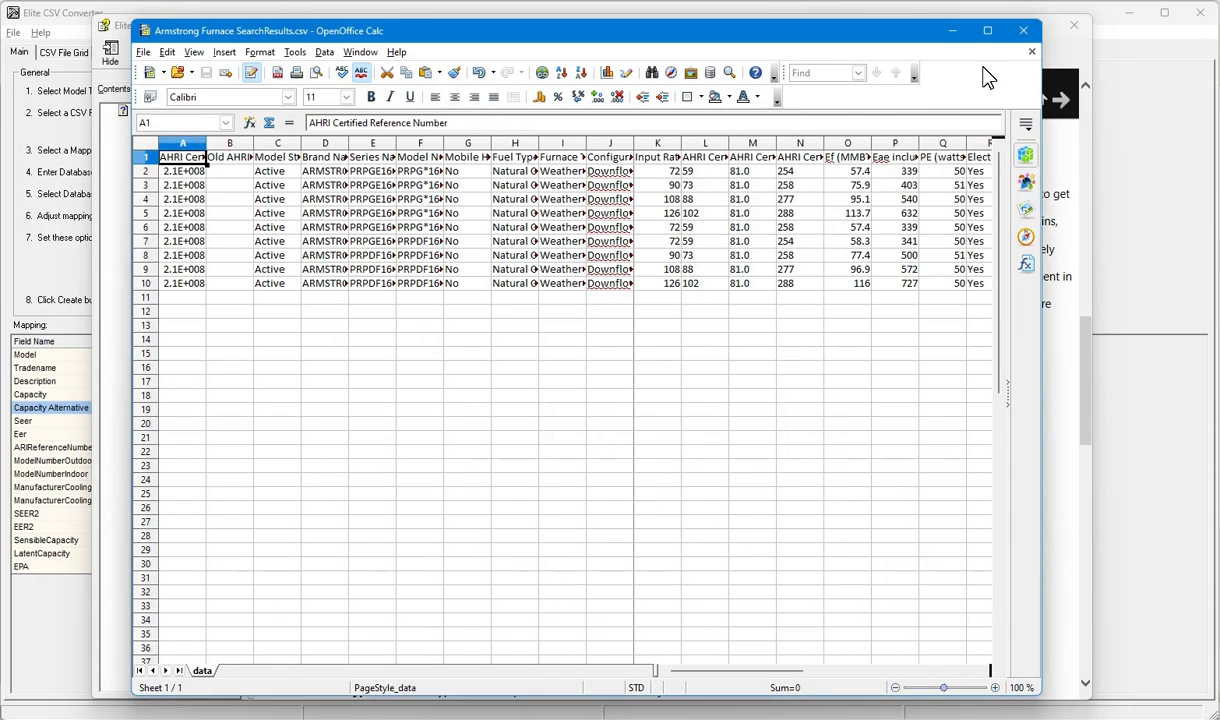
pyautogui.click(1022, 34)
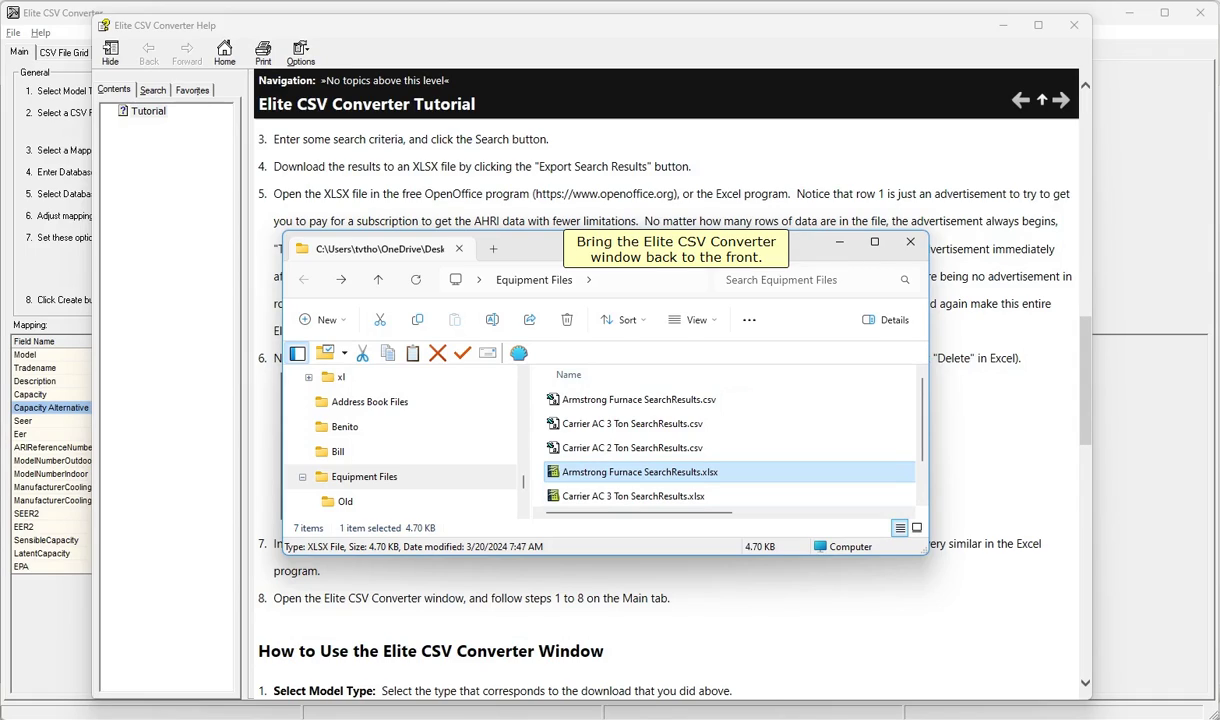
# Step: Switch to the converter and load Carrier-AC-2-Ton-SearchResults.csv as the CSV file
pyautogui.hotkey('alt', 'Tab')
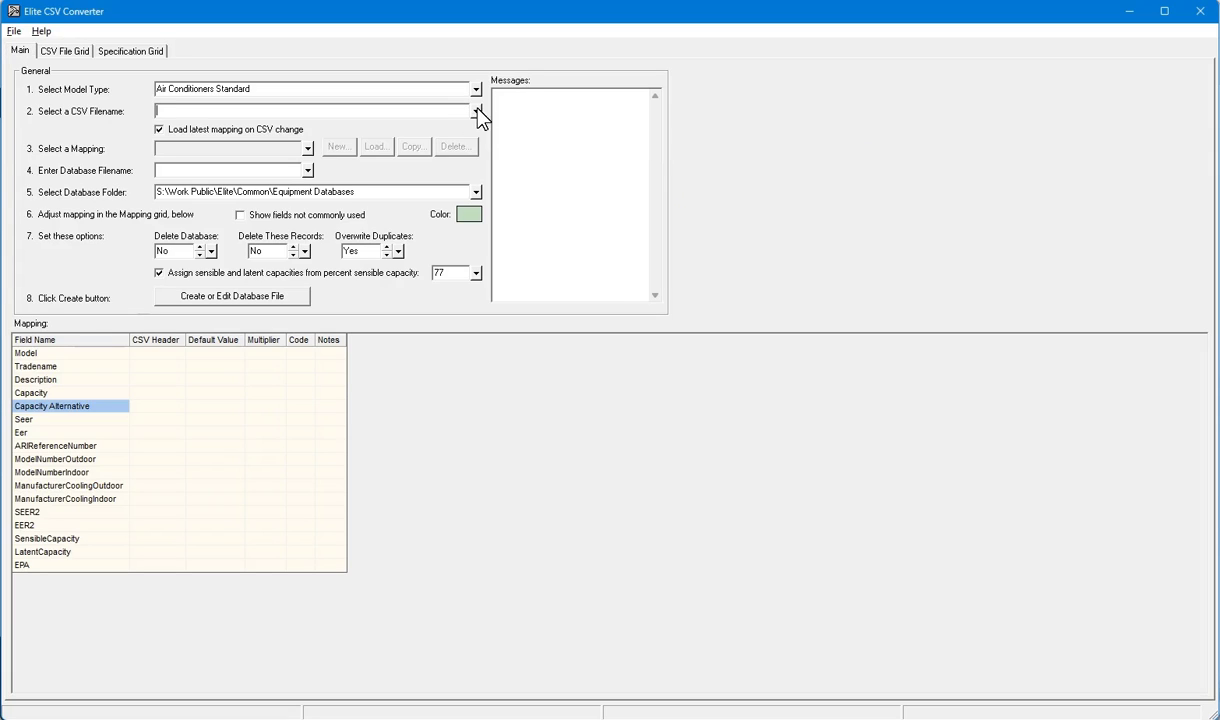
pyautogui.click(476, 112)
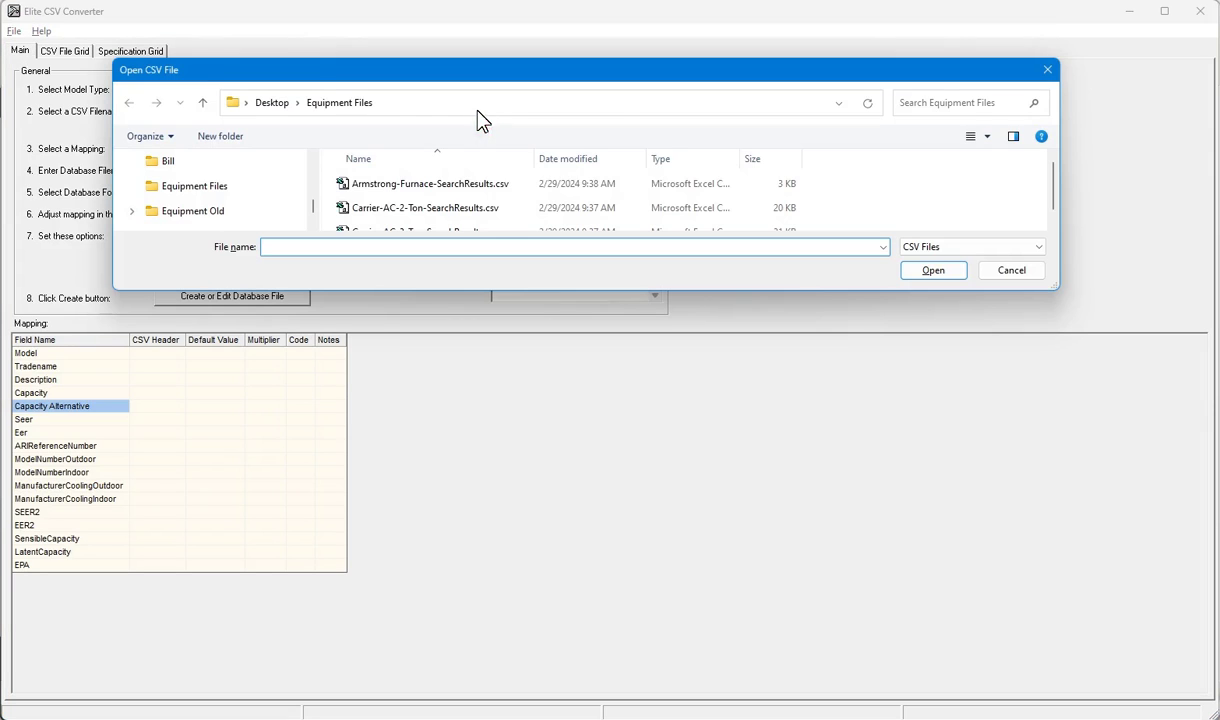
pyautogui.doubleClick(465, 210)
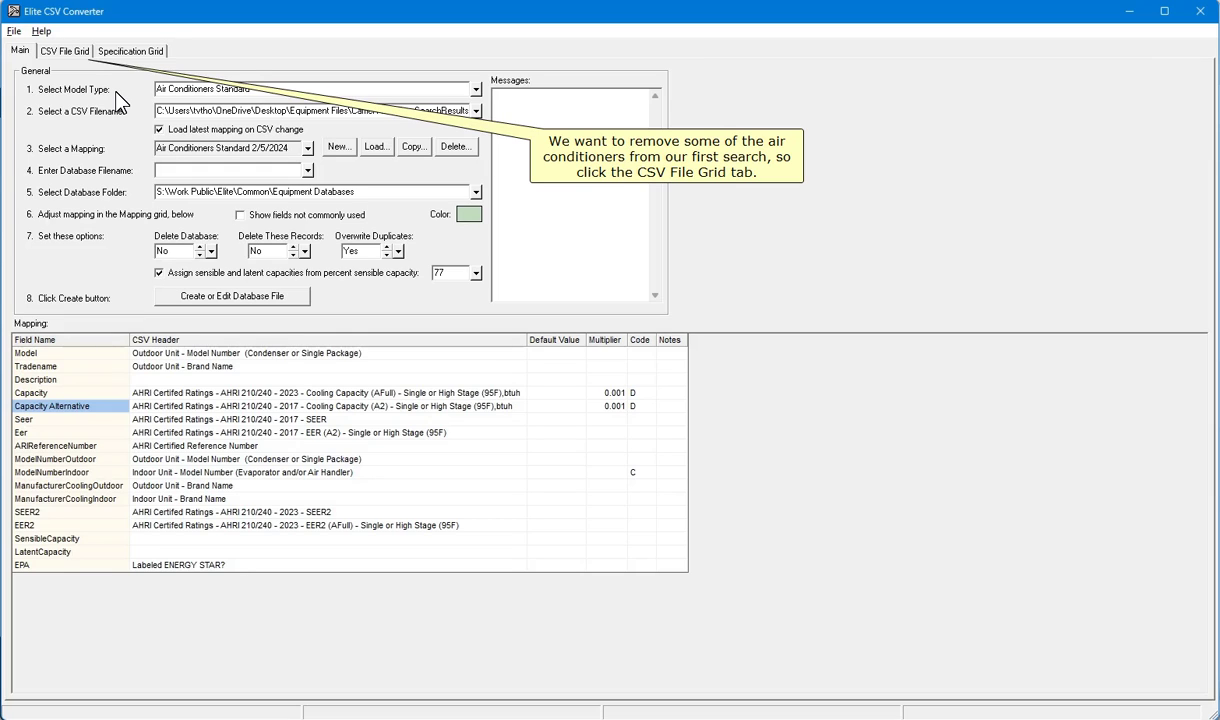
# Step: Delete the two 2-STAGE Infinity rows in the CSV File Grid, leaving 55 rows
pyautogui.click(63, 51)
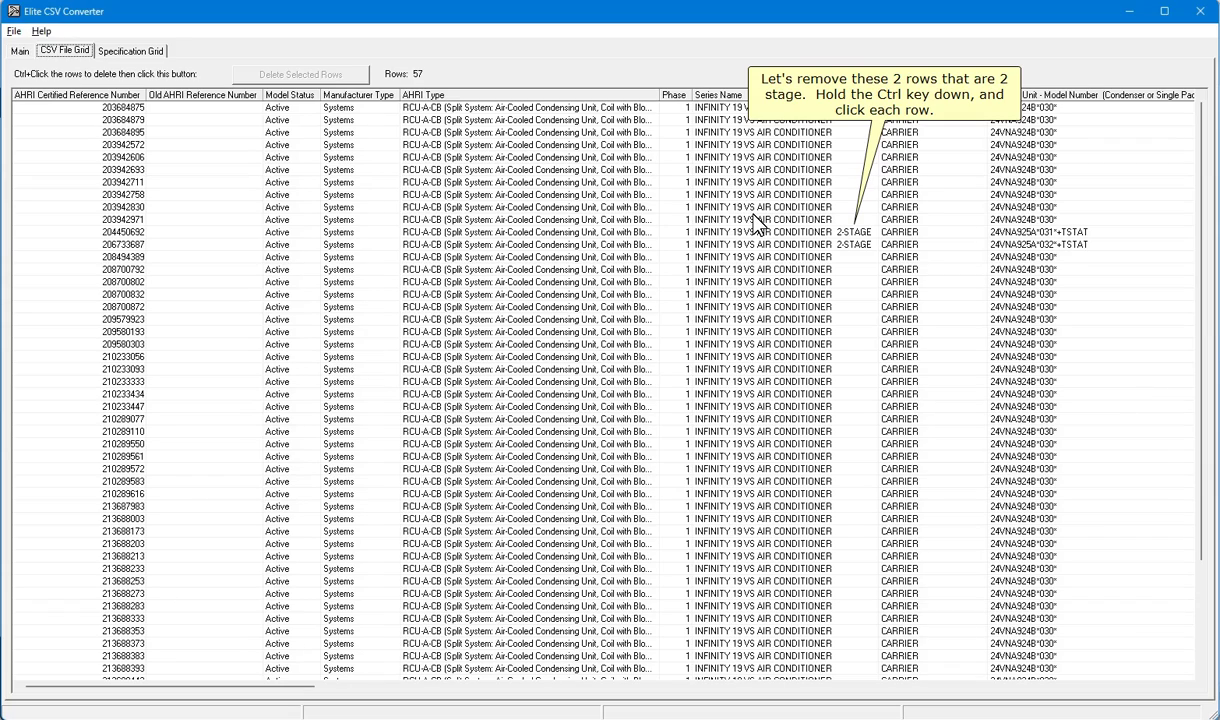
pyautogui.keyDown('ctrl'); pyautogui.click(852, 232); pyautogui.keyUp('ctrl')
pyautogui.keyDown('ctrl'); pyautogui.click(843, 245); pyautogui.keyUp('ctrl')
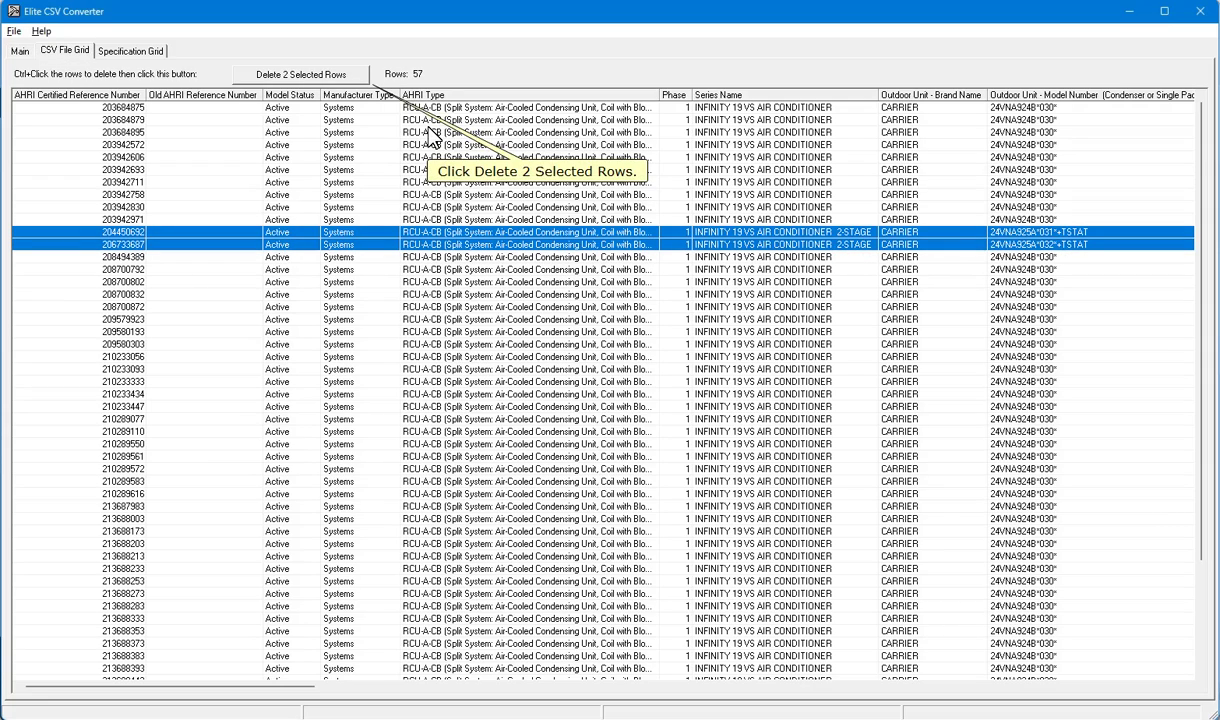
pyautogui.click(292, 74)
pyautogui.click(585, 544)
pyautogui.click(19, 51)
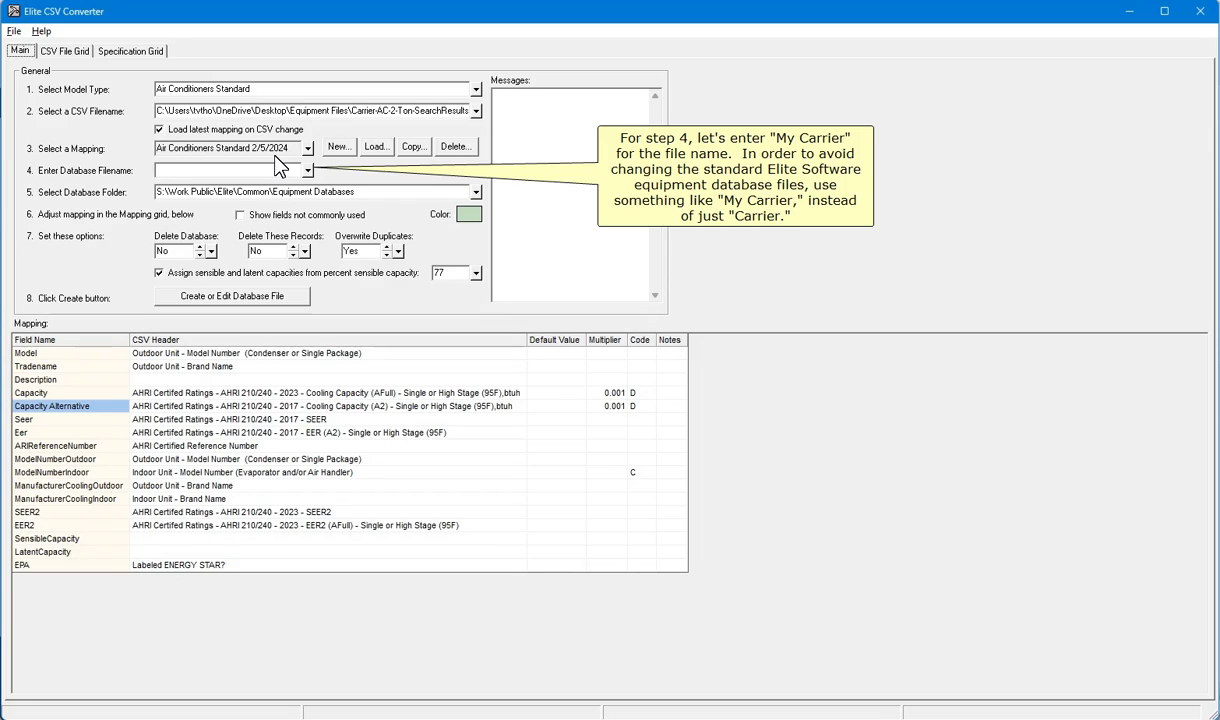
# Step: Enter My Carrier as the database filename
pyautogui.click(278, 168)
pyautogui.write('My Carrier')
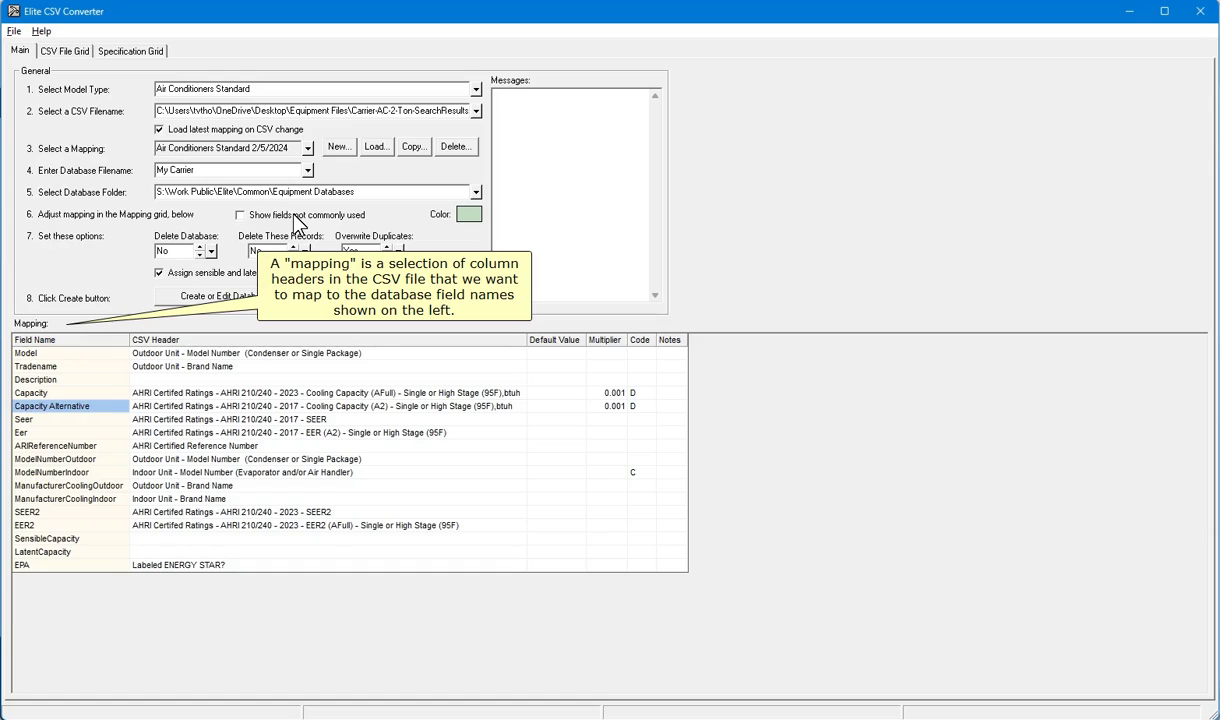
pyautogui.click(520, 353)
pyautogui.click(531, 353)
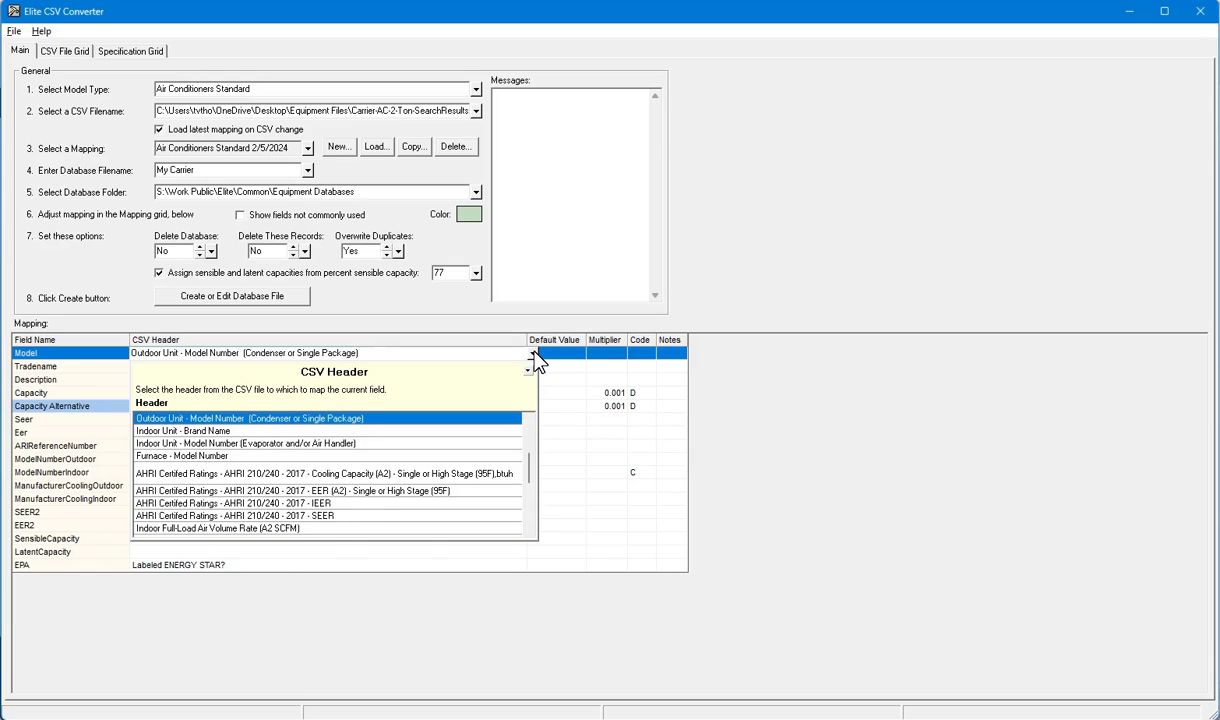
pyautogui.press('Escape')
pyautogui.click(541, 512)
pyautogui.click(533, 513)
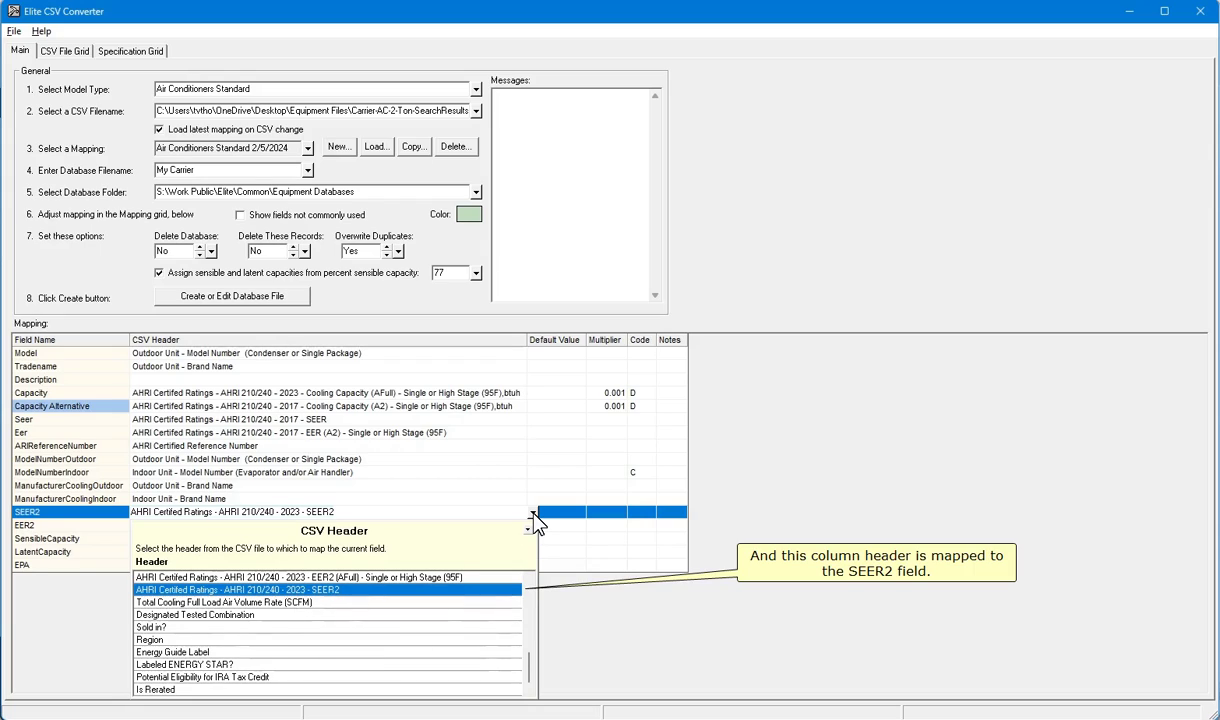
pyautogui.press('Escape')
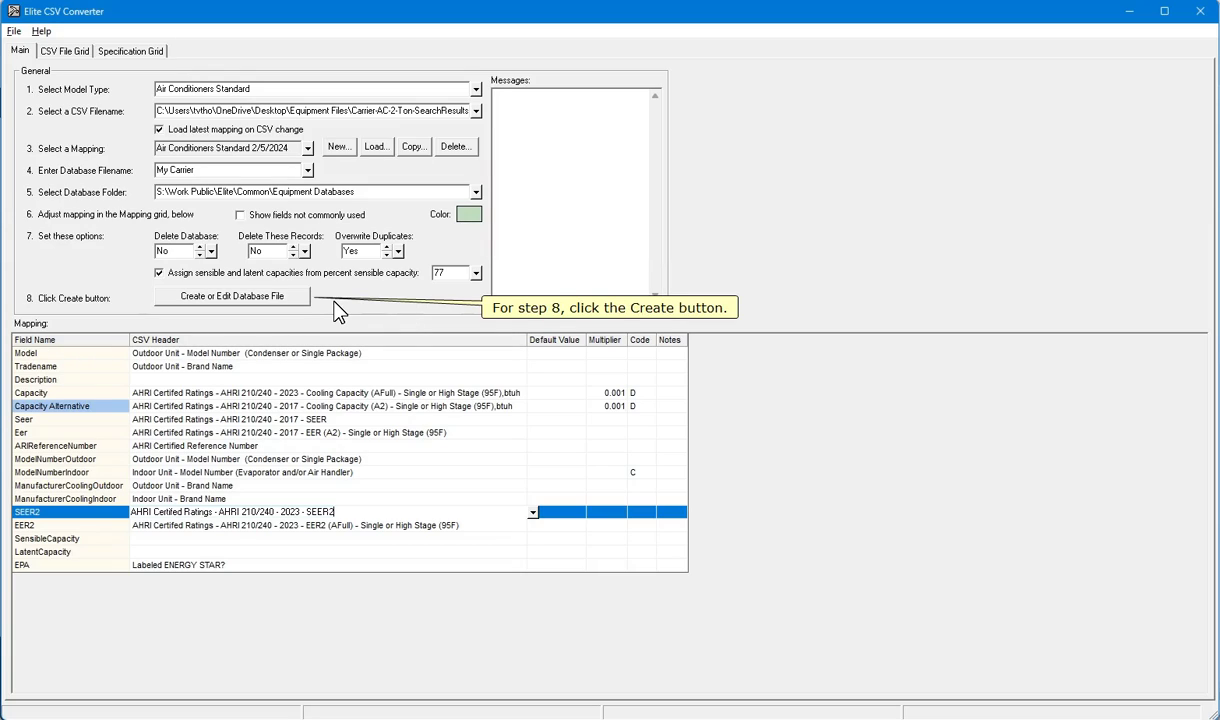
# Step: Build the My Carrier database file and acknowledge the Creation Complete message
pyautogui.click(272, 296)
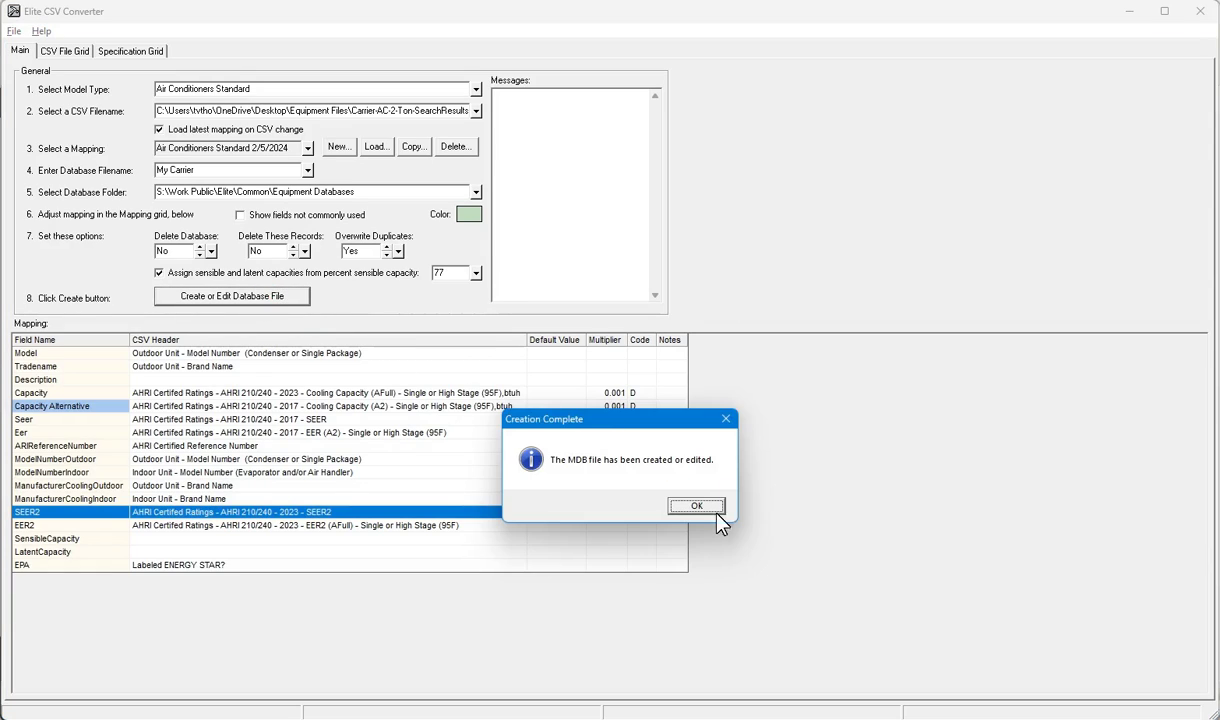
pyautogui.click(706, 511)
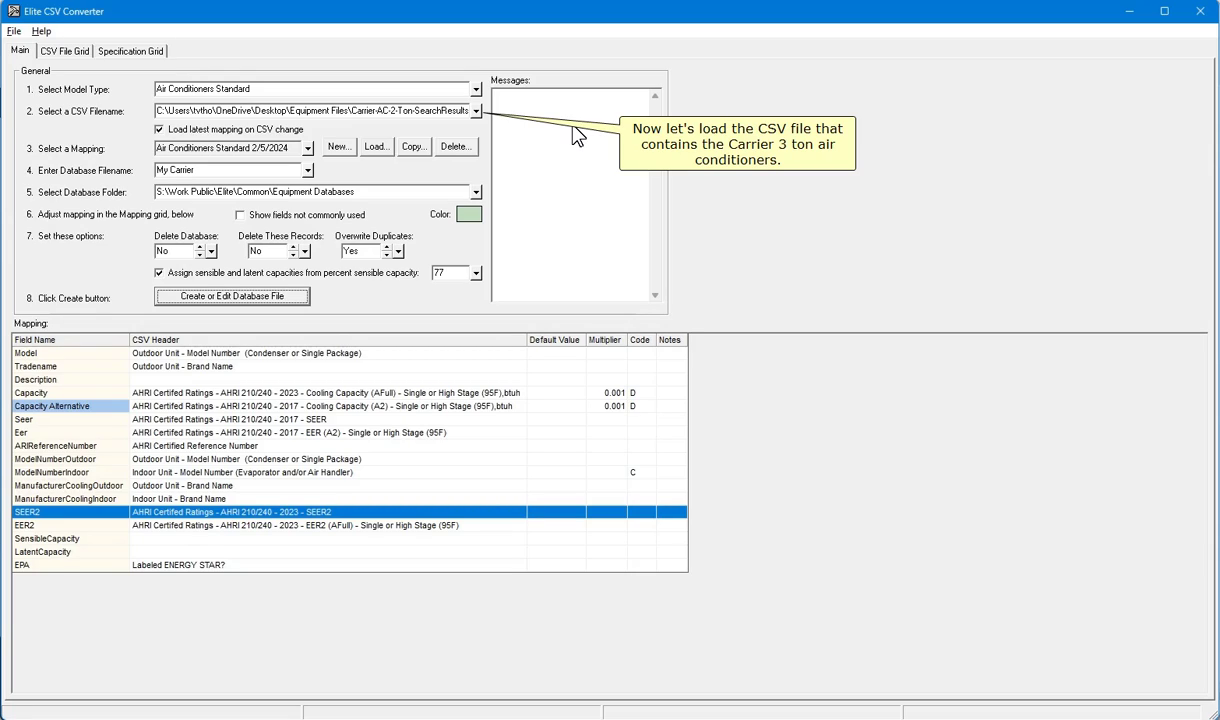
# Step: Load the Carrier-AC-3-Ton CSV file and view its 100 rows in the CSV File Grid
pyautogui.click(476, 111)
pyautogui.doubleClick(430, 230)
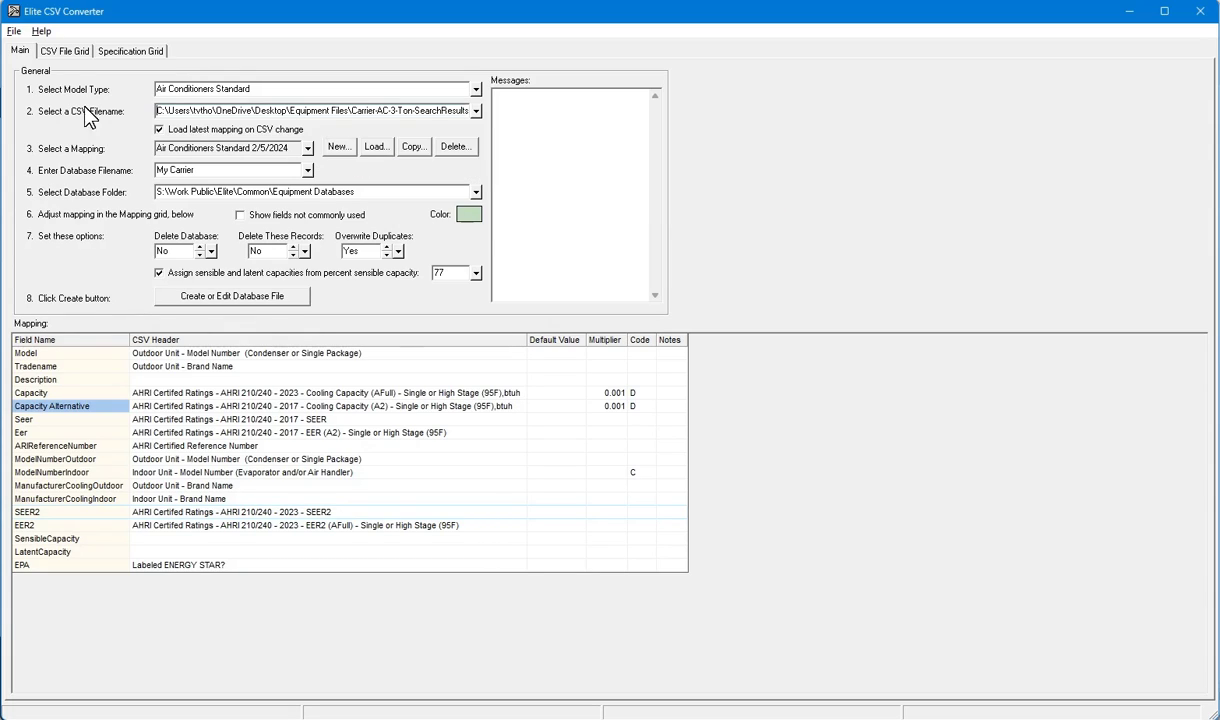
pyautogui.click(64, 51)
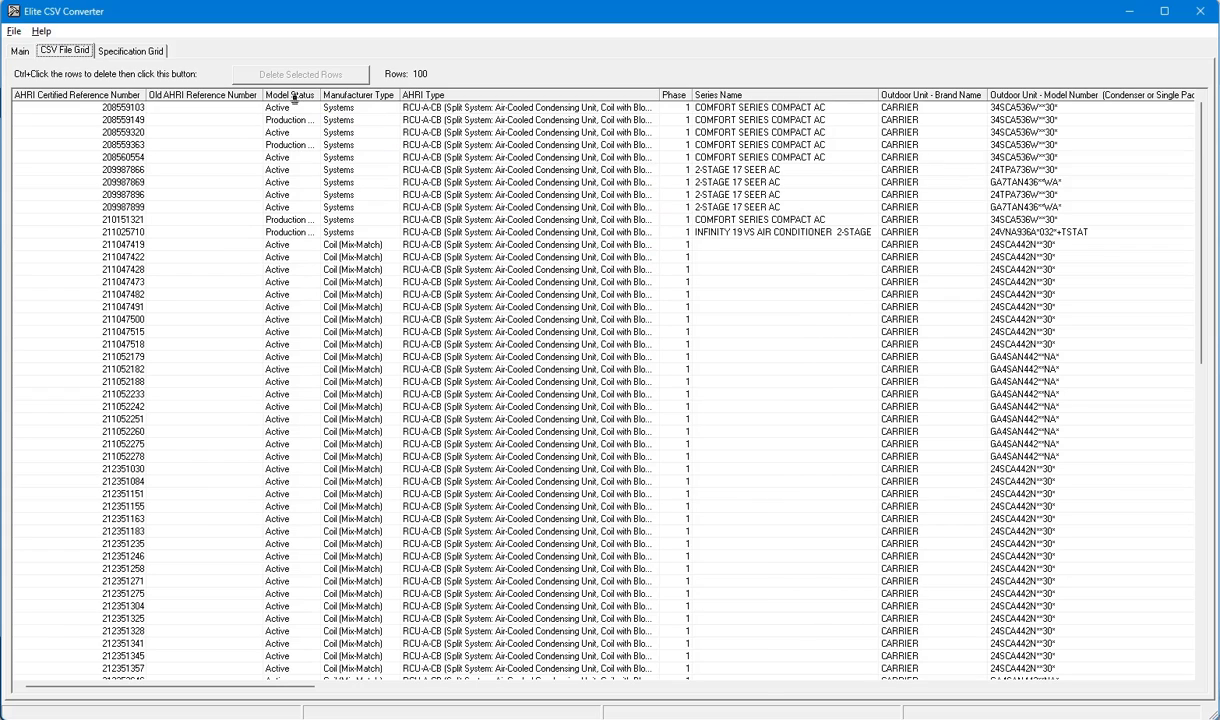
# Step: Sort by Model Status descending and delete the four Production Stopped Carrier rows, leaving 96
pyautogui.moveTo(320, 94); pyautogui.dragTo(378, 94)
pyautogui.click(333, 95)
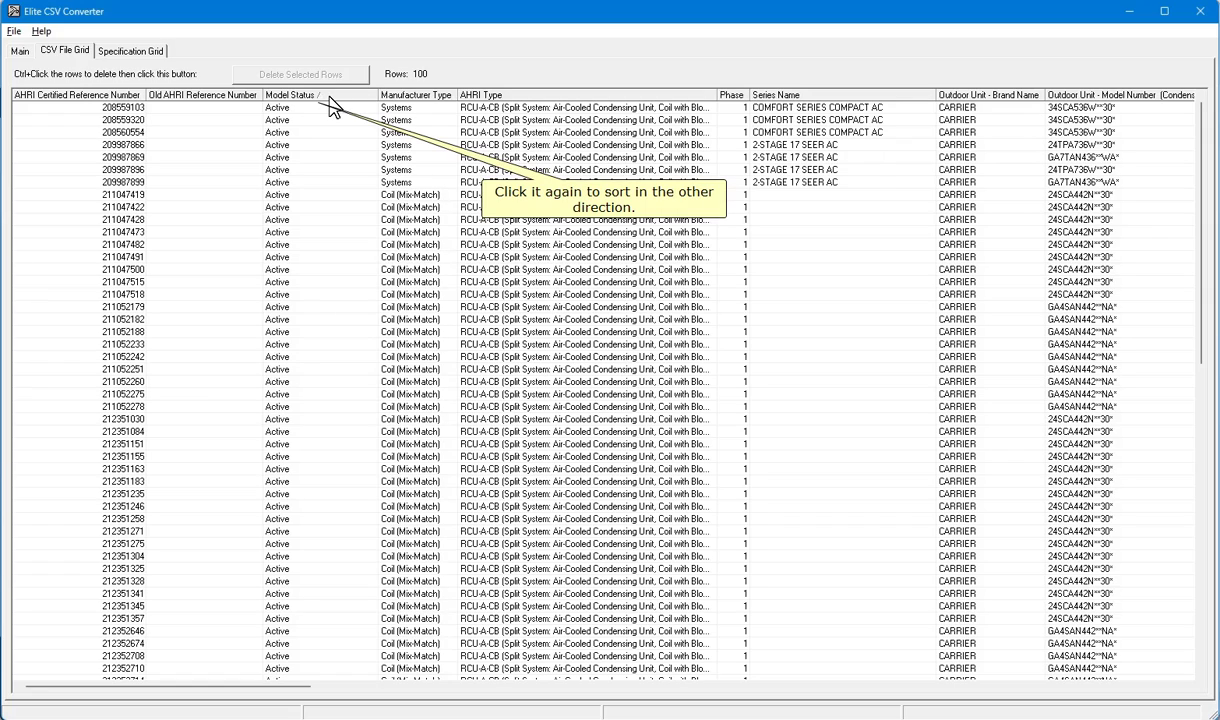
pyautogui.click(330, 96)
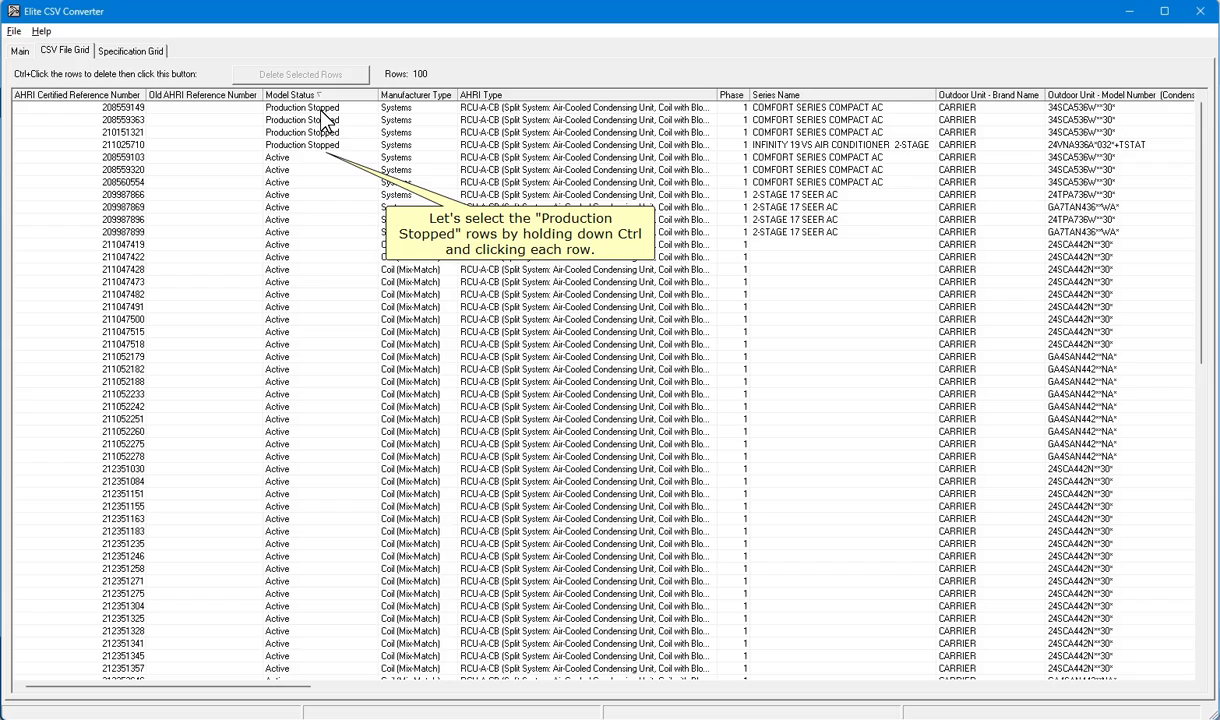
pyautogui.keyDown('ctrl'); pyautogui.click(320, 107); pyautogui.keyUp('ctrl')
pyautogui.keyDown('ctrl'); pyautogui.click(320, 120); pyautogui.keyUp('ctrl')
pyautogui.keyDown('ctrl'); pyautogui.click(320, 132); pyautogui.keyUp('ctrl')
pyautogui.keyDown('ctrl'); pyautogui.click(320, 145); pyautogui.keyUp('ctrl')
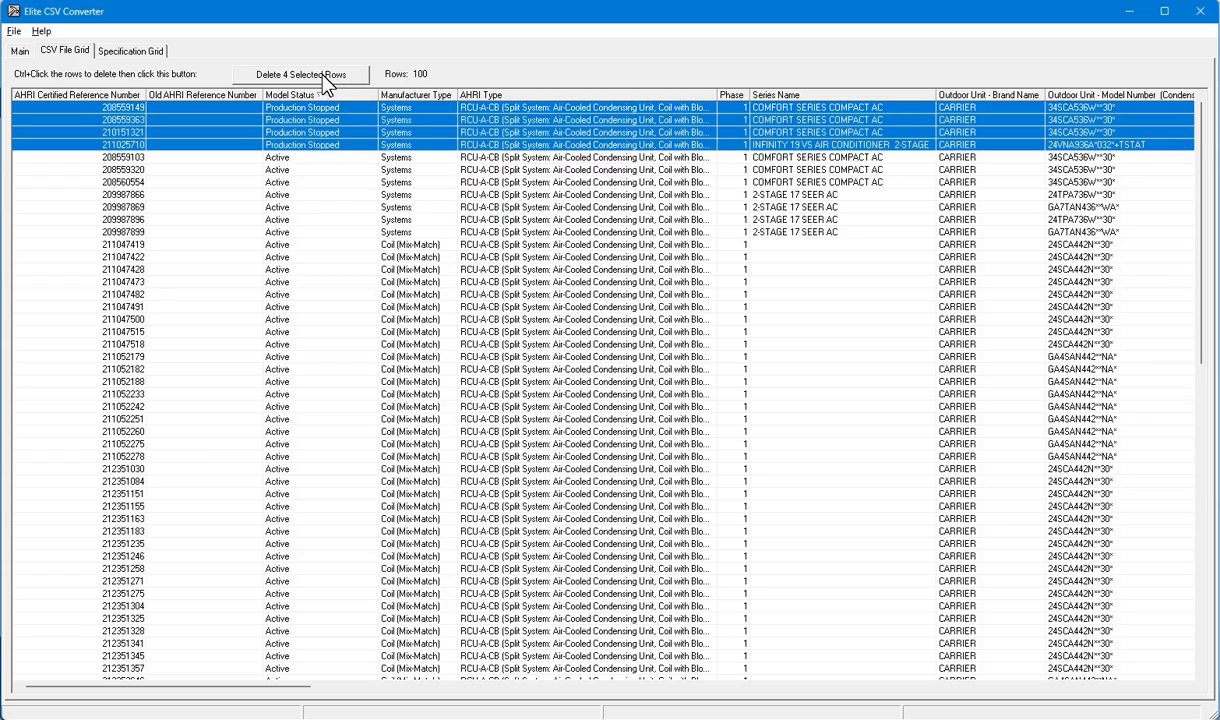
pyautogui.click(324, 74)
pyautogui.click(594, 504)
pyautogui.click(19, 51)
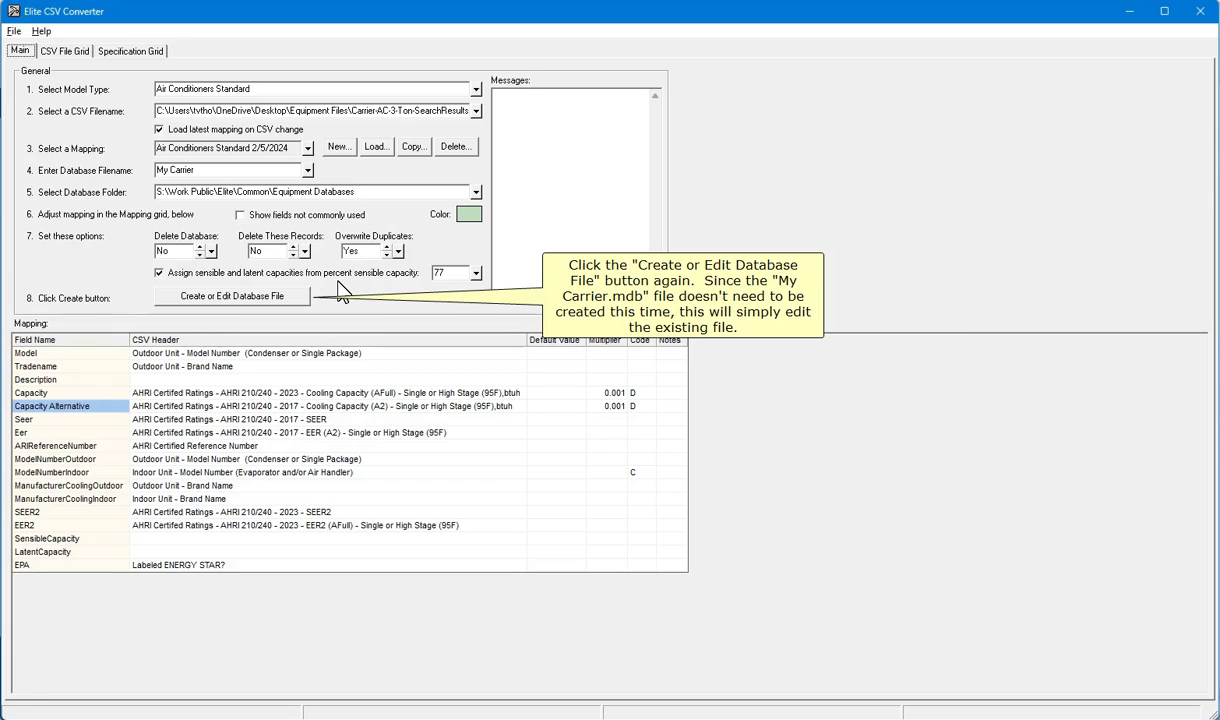
# Step: Add the 3-ton data to My Carrier, then load the Armstrong furnace CSV under Furnaces
pyautogui.click(228, 296)
pyautogui.click(706, 503)
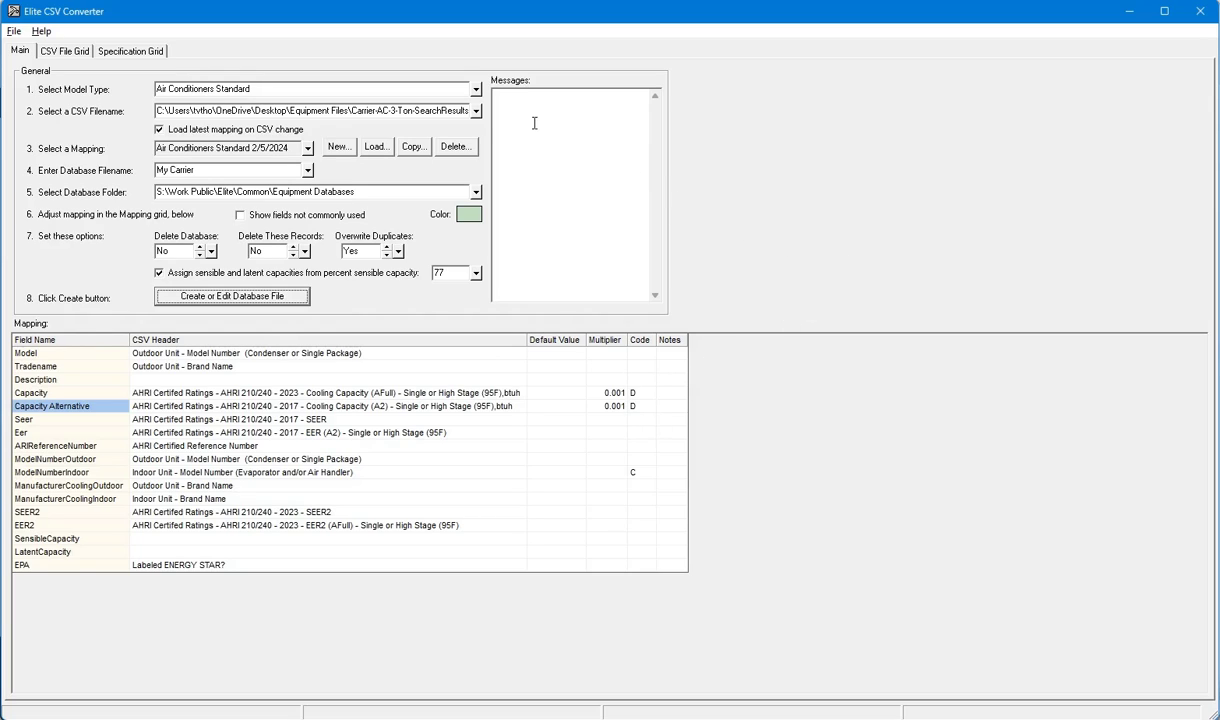
pyautogui.click(475, 89)
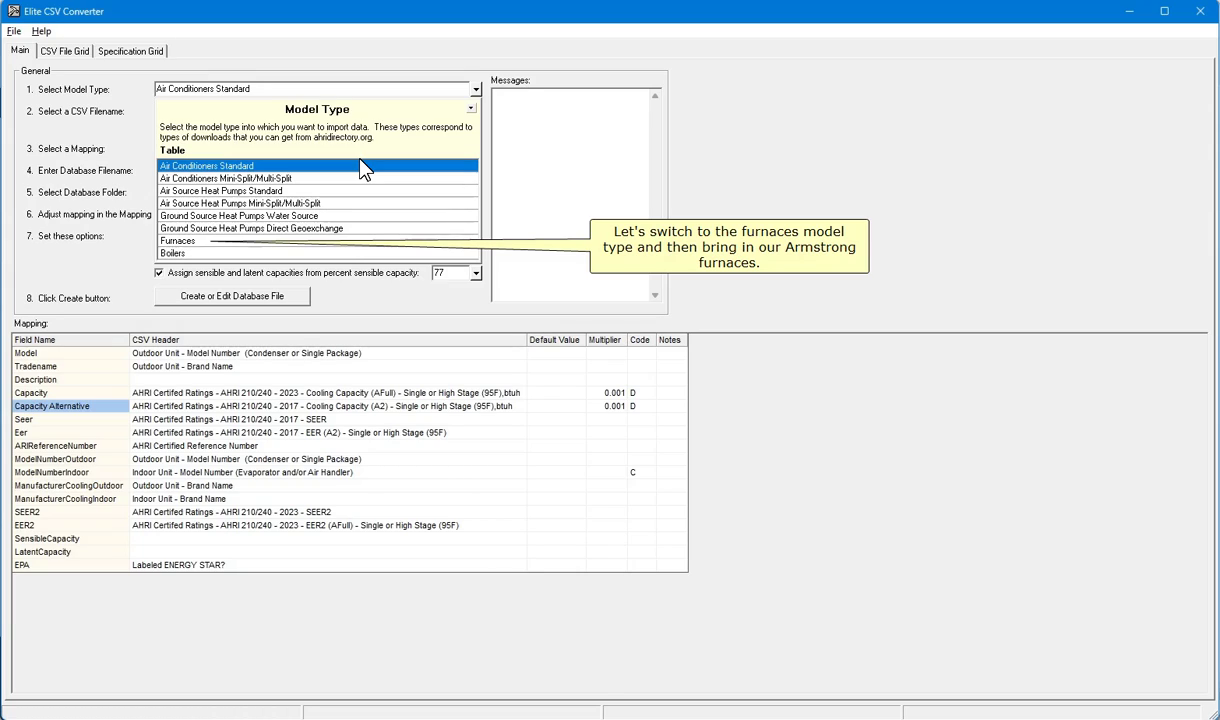
pyautogui.click(290, 240)
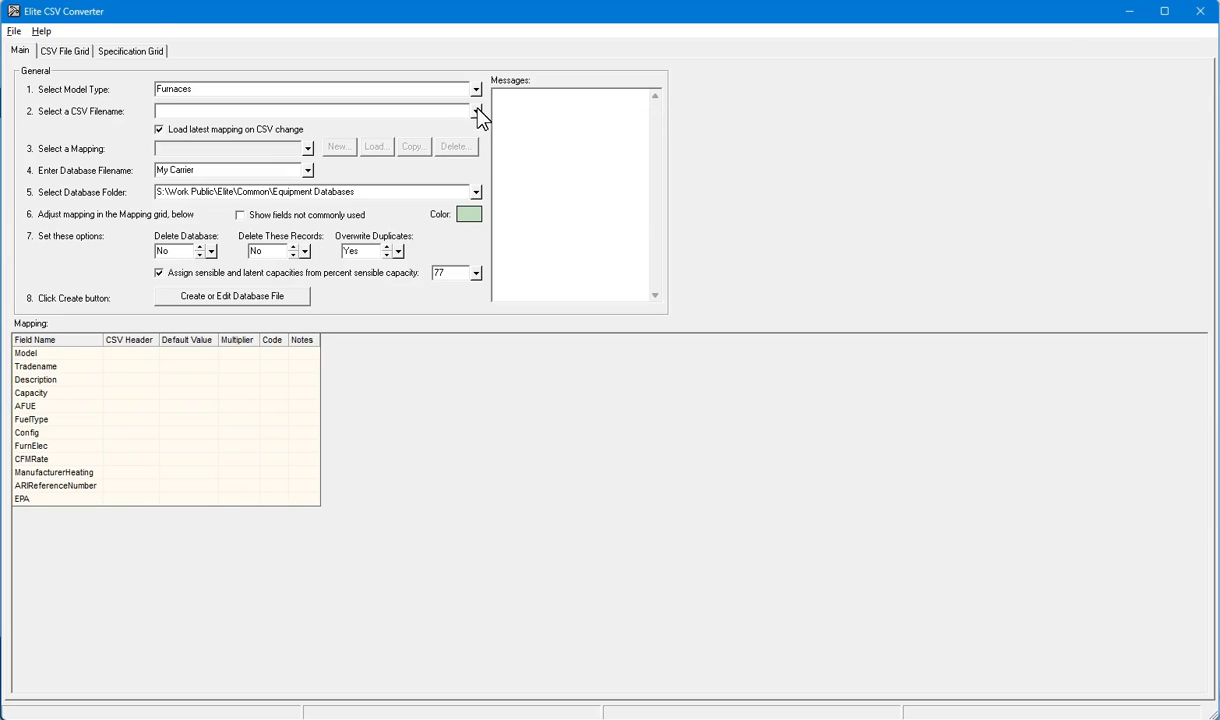
pyautogui.click(476, 111)
pyautogui.doubleClick(476, 189)
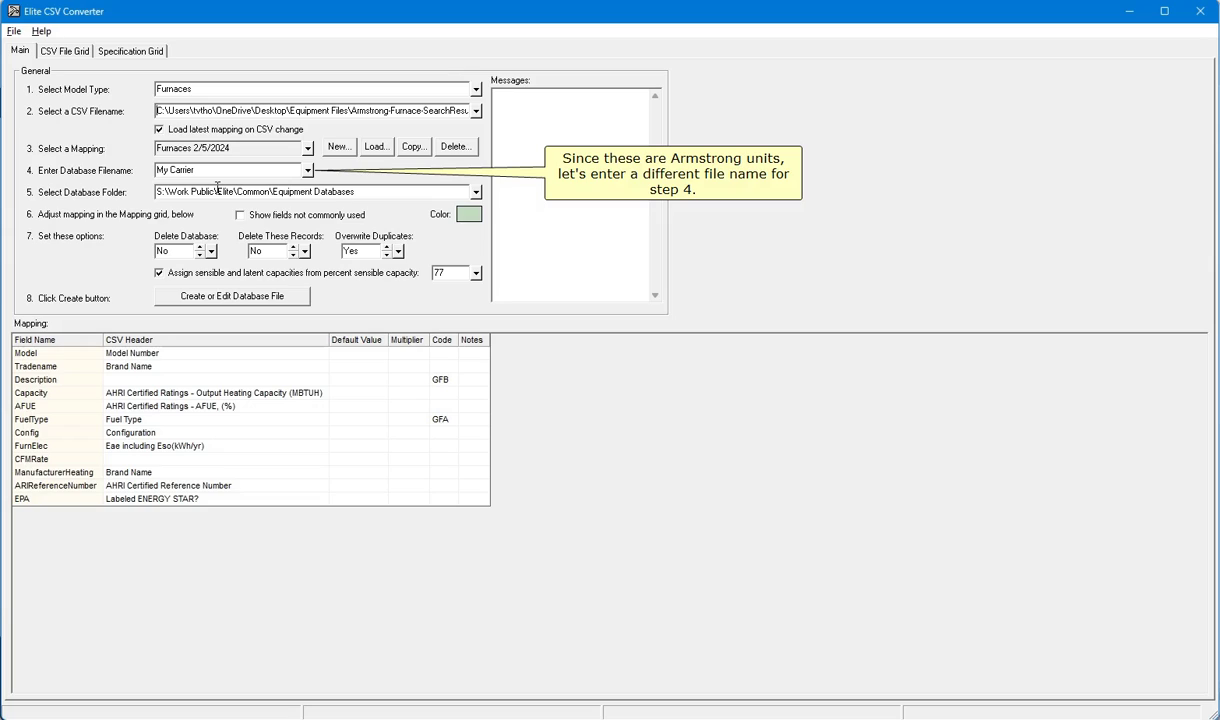
# Step: Name the database 'My Armstrong' and create the furnace database file
pyautogui.tripleClick(200, 170)
pyautogui.write('My Armstrong')
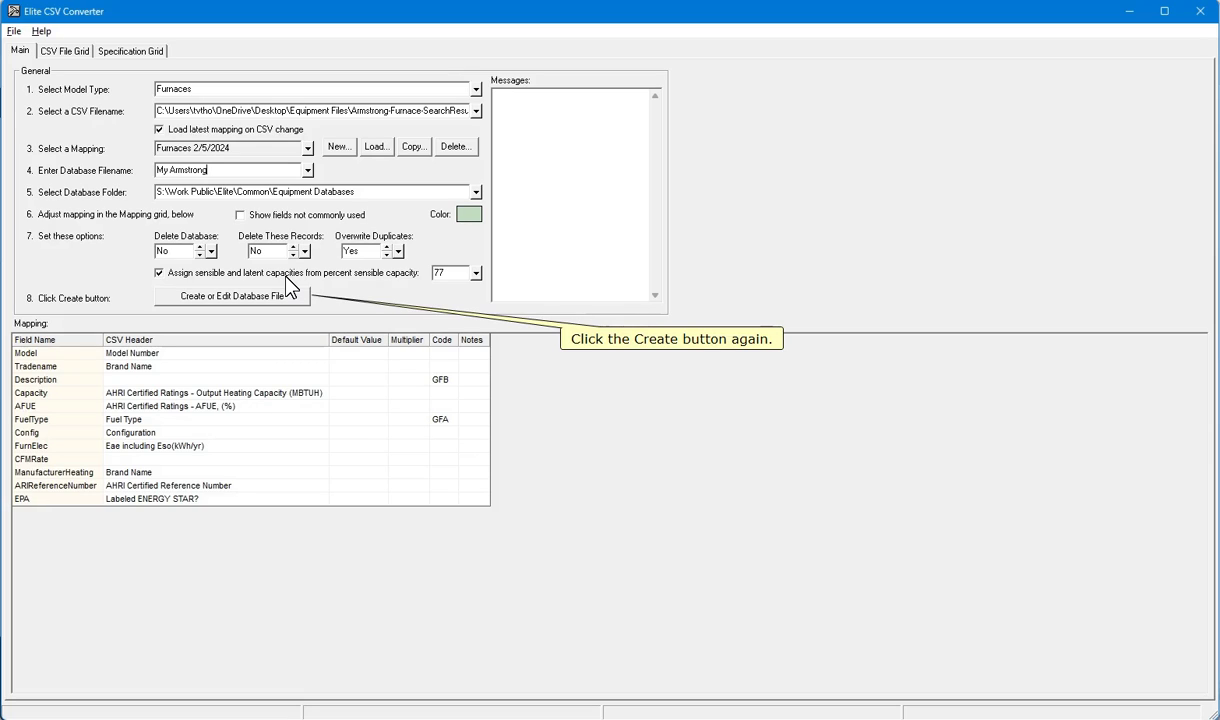
pyautogui.click(229, 297)
pyautogui.click(697, 504)
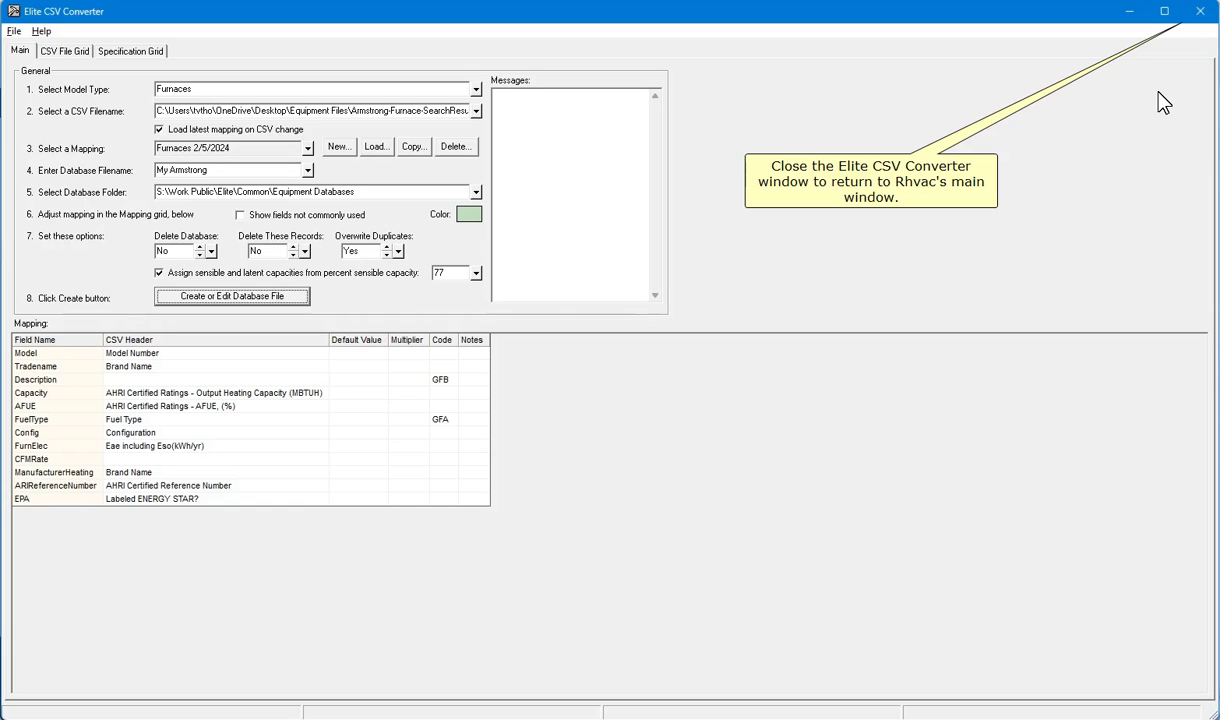
# Step: Close the Elite CSV Converter and open Tools > Find HVAC Equipment
pyautogui.click(1200, 11)
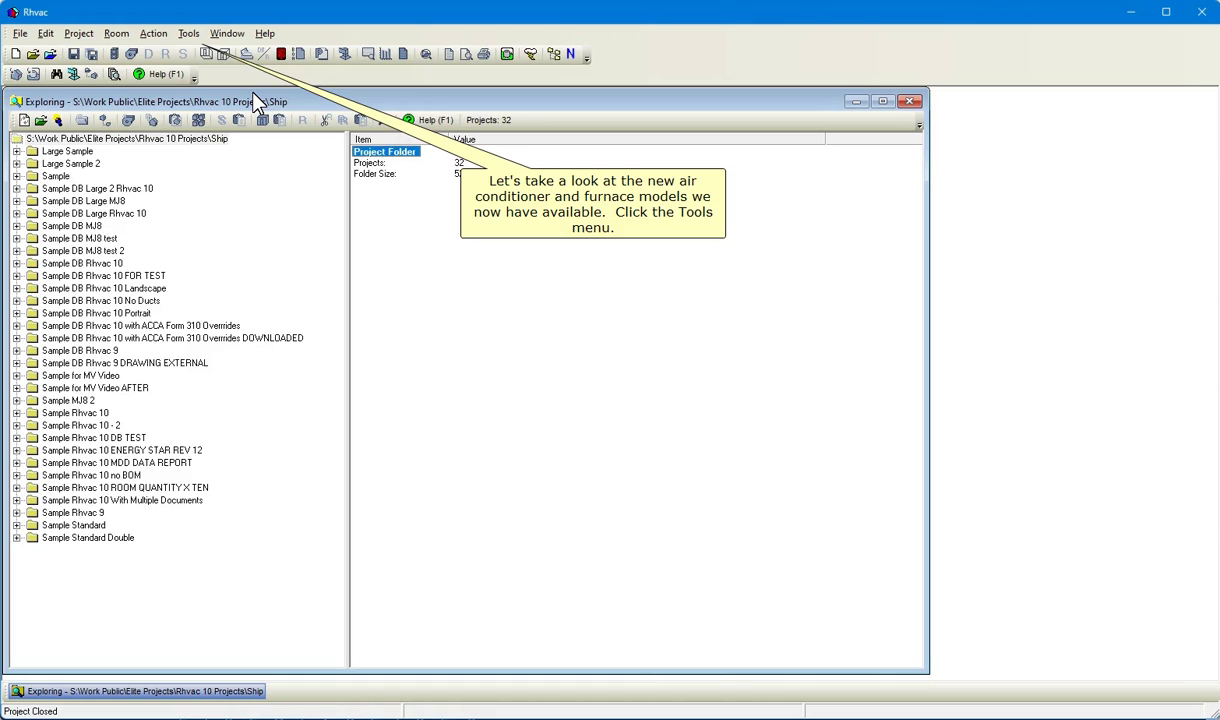
pyautogui.click(188, 33)
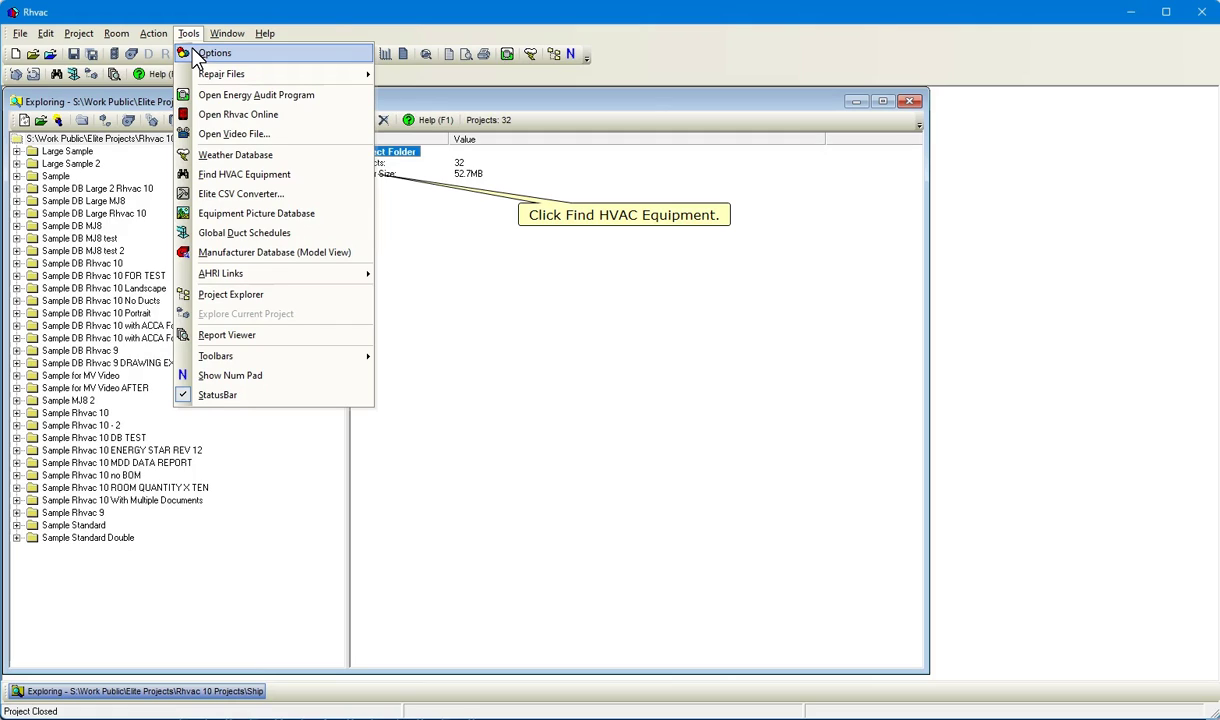
pyautogui.click(262, 174)
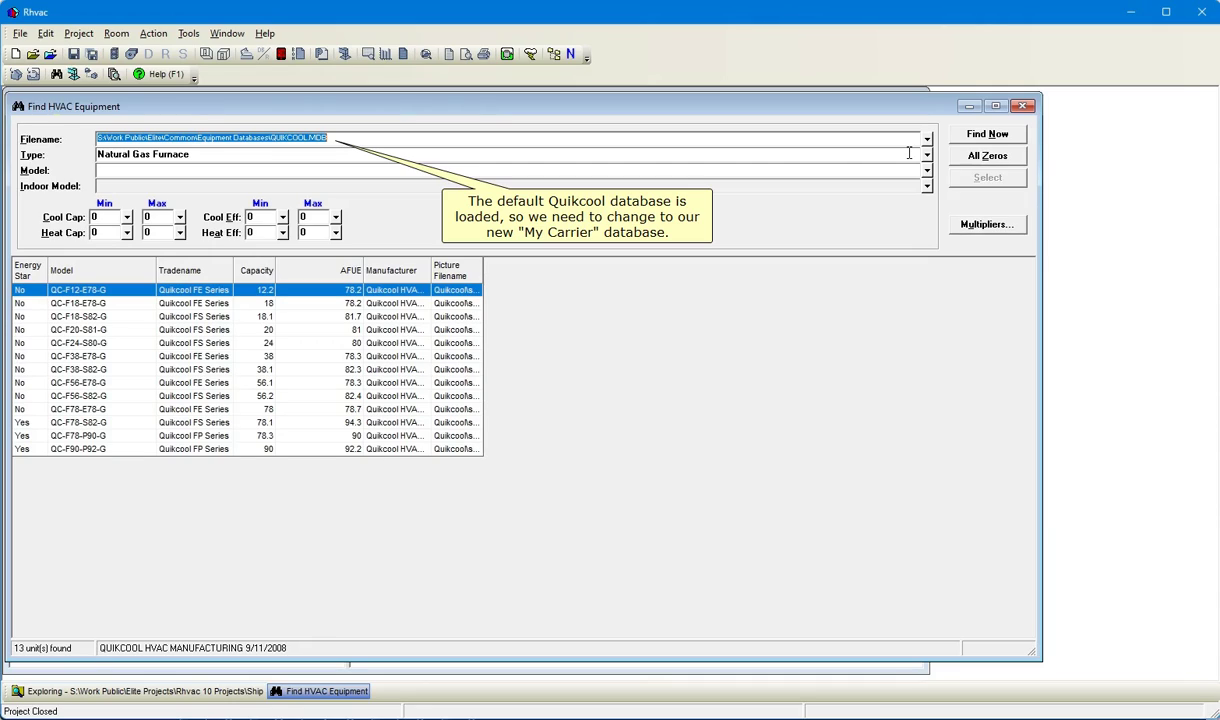
# Step: Search My Carrier.MDB for Single or Two Stage Air Conditioners, finding 151 units
pyautogui.click(927, 139)
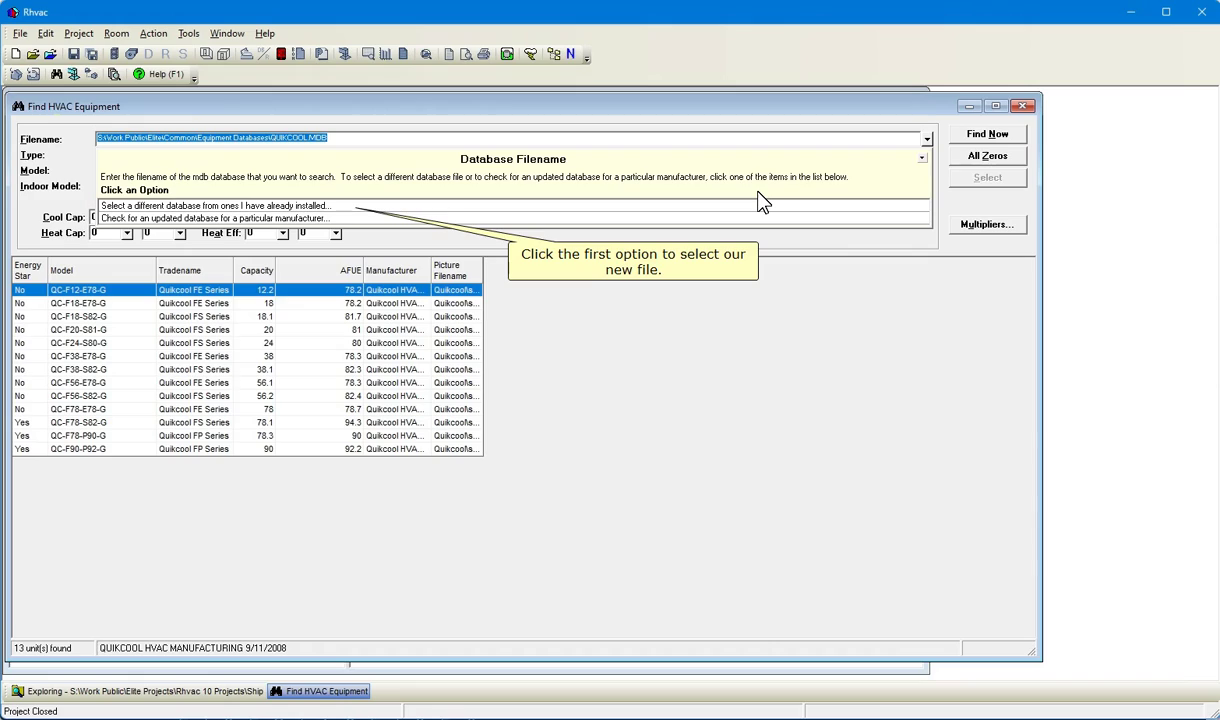
pyautogui.click(750, 205)
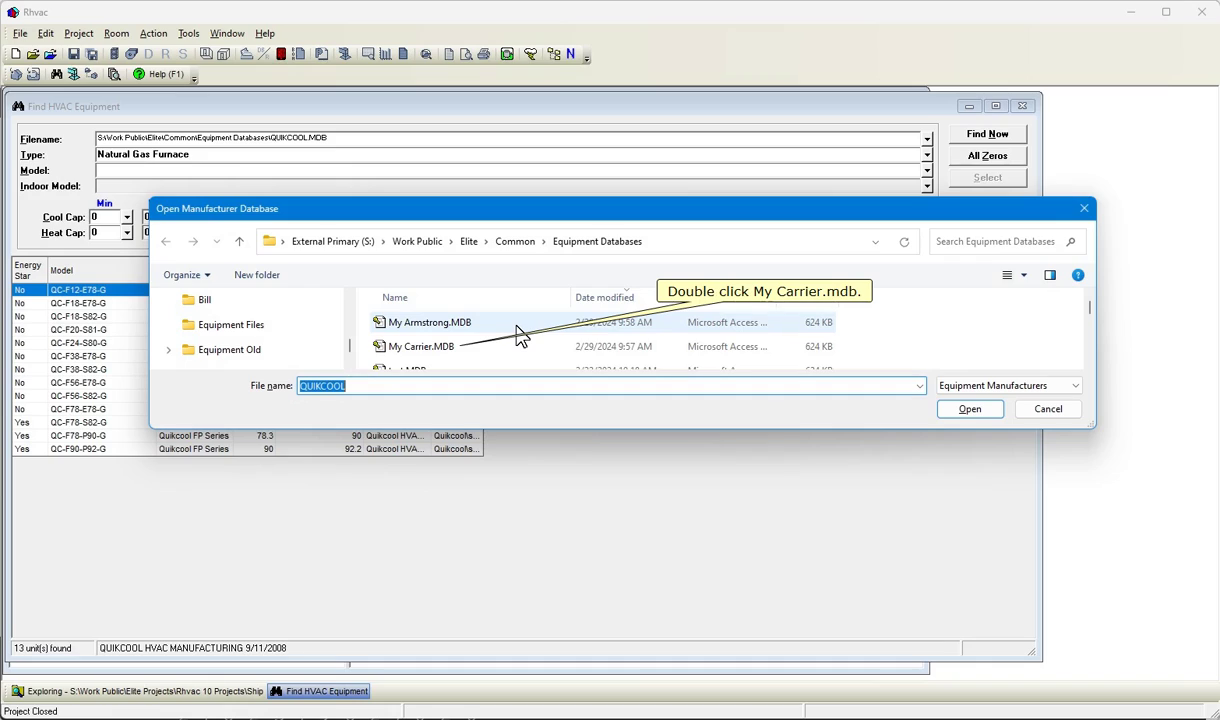
pyautogui.doubleClick(428, 346)
pyautogui.click(927, 157)
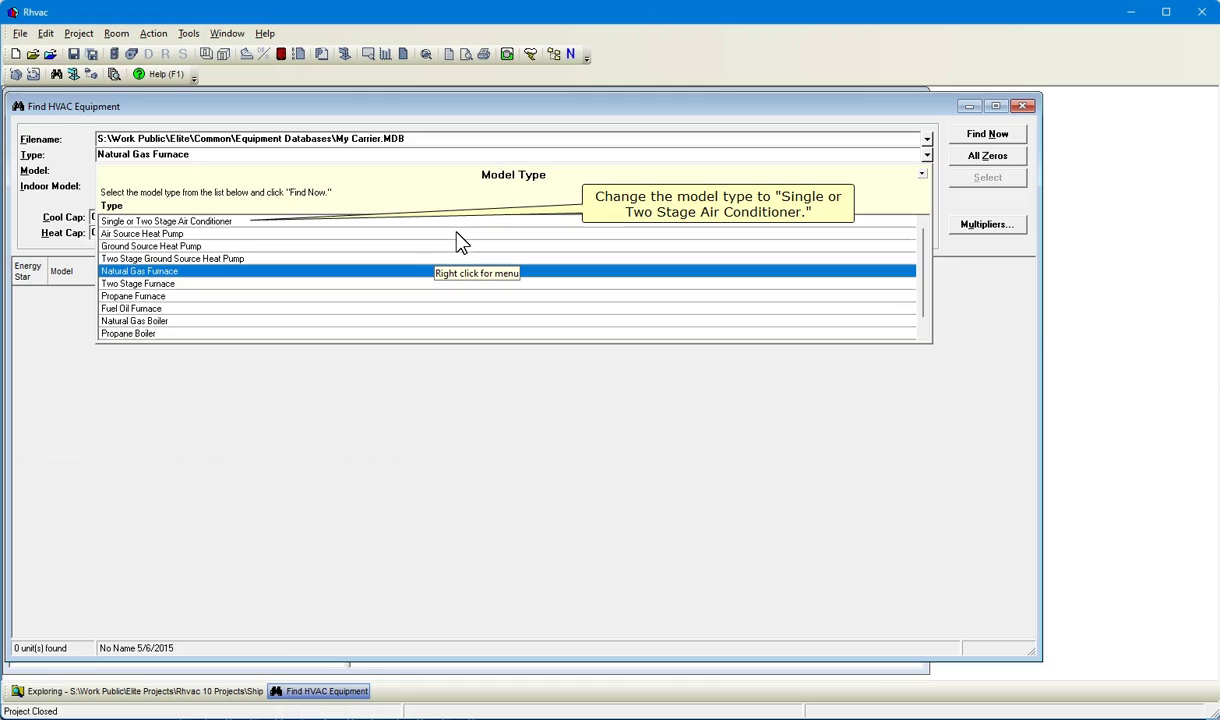
pyautogui.click(505, 221)
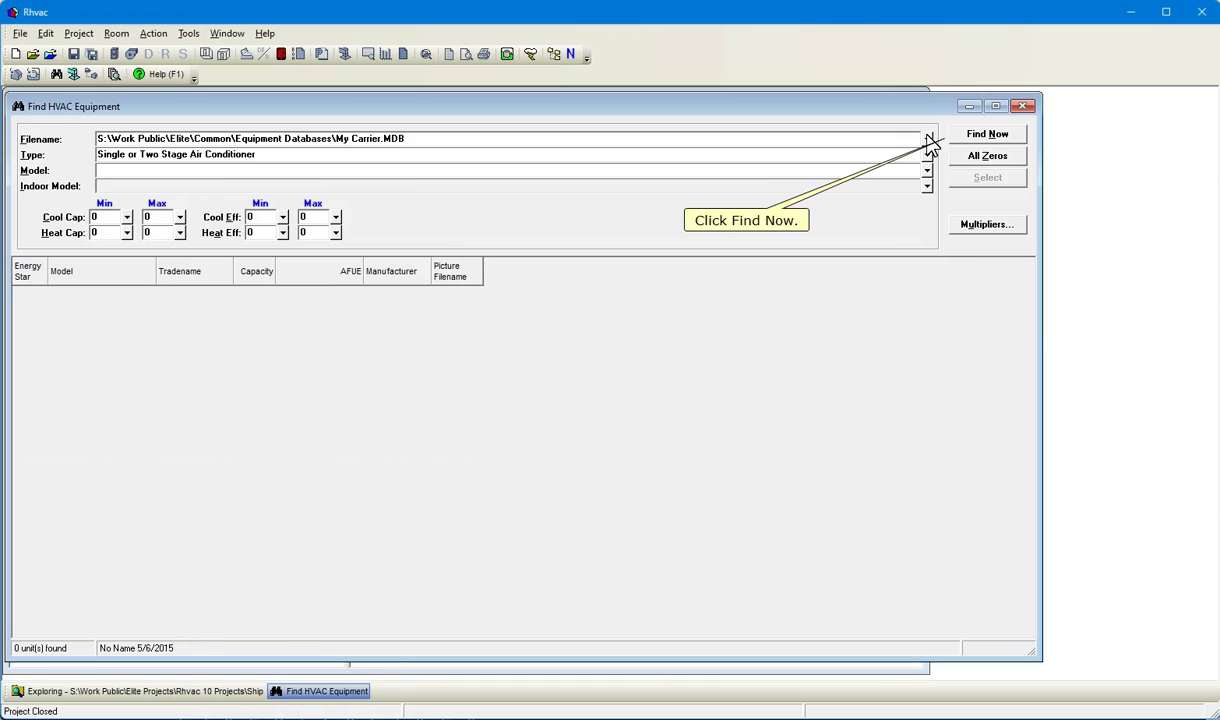
pyautogui.click(968, 133)
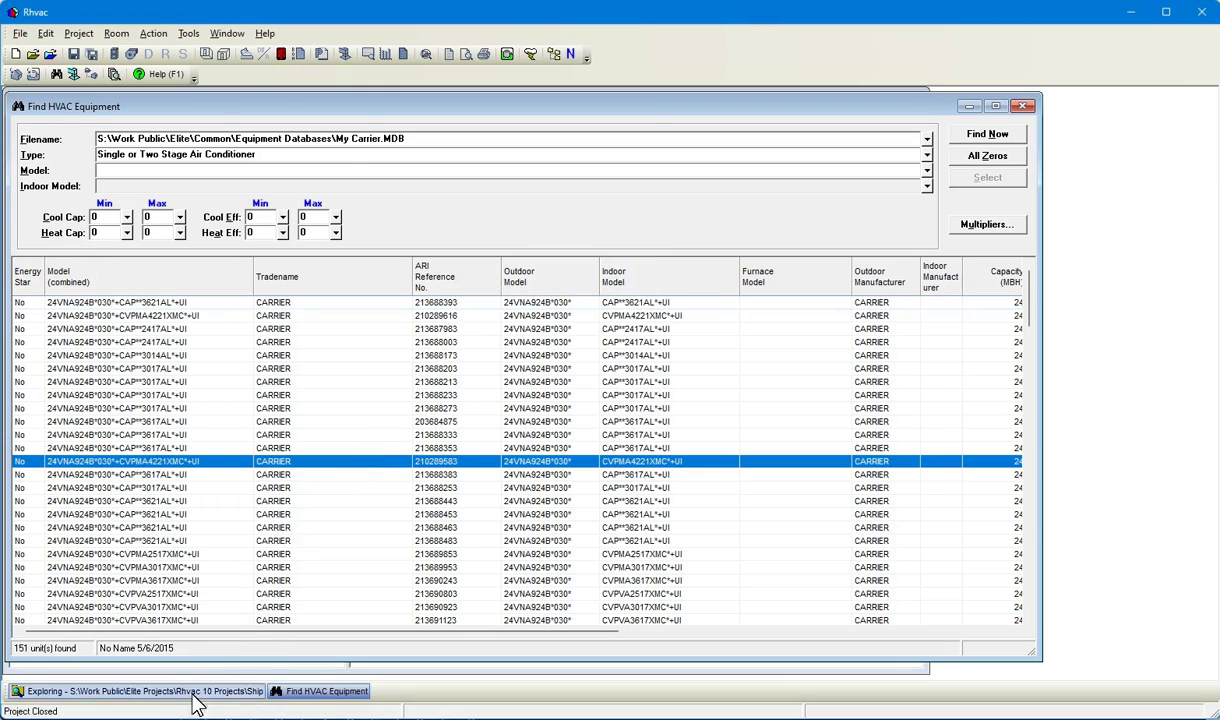
# Step: Open Main Floor's System Data and review its cooling equipment, Quikcool QC-C12-S12
pyautogui.click(140, 691)
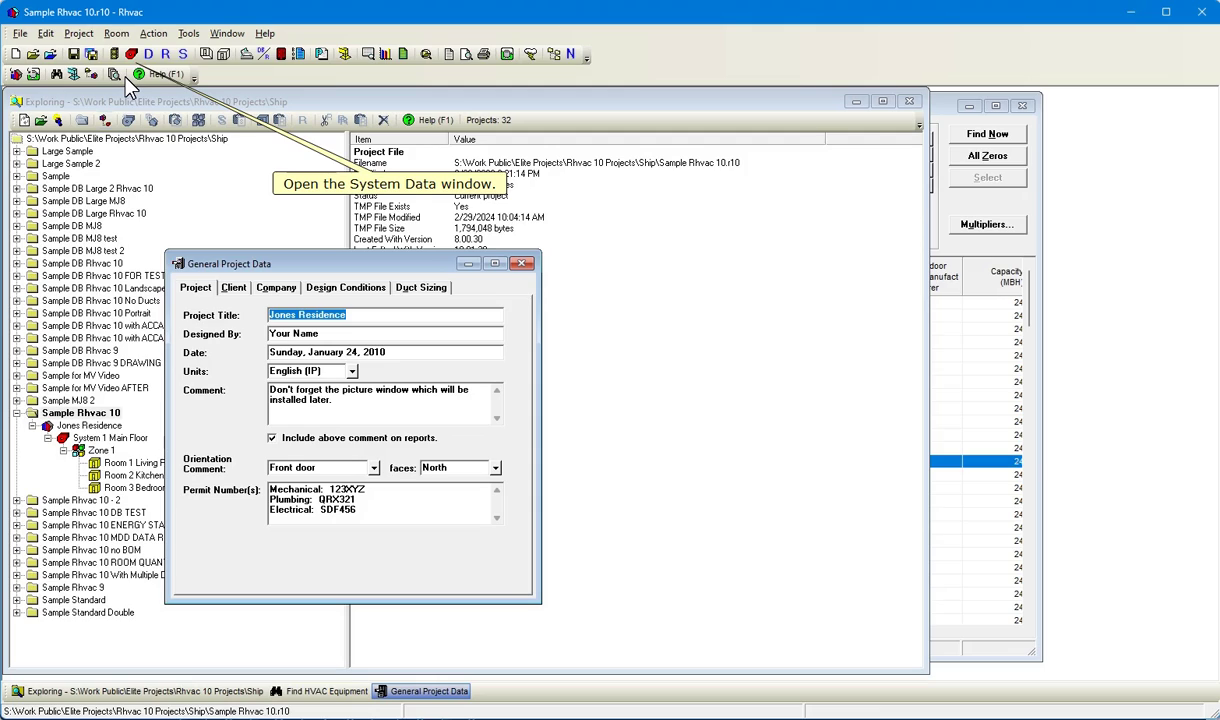
pyautogui.click(126, 80)
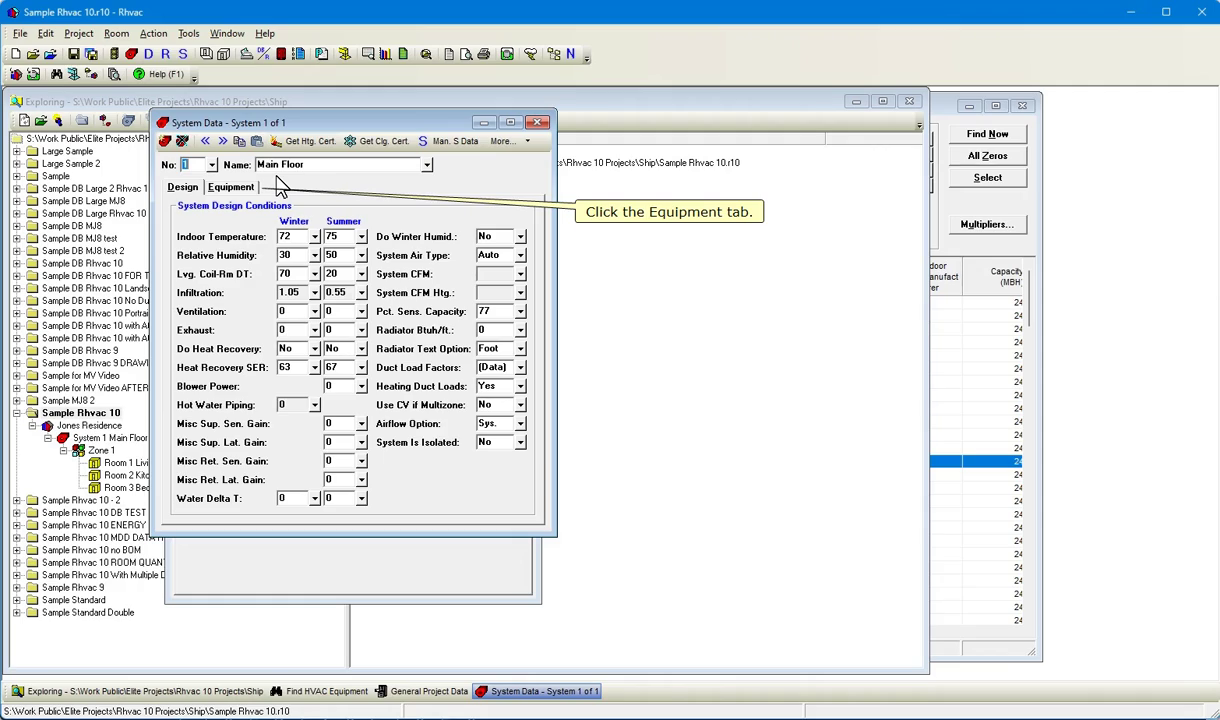
pyautogui.click(228, 189)
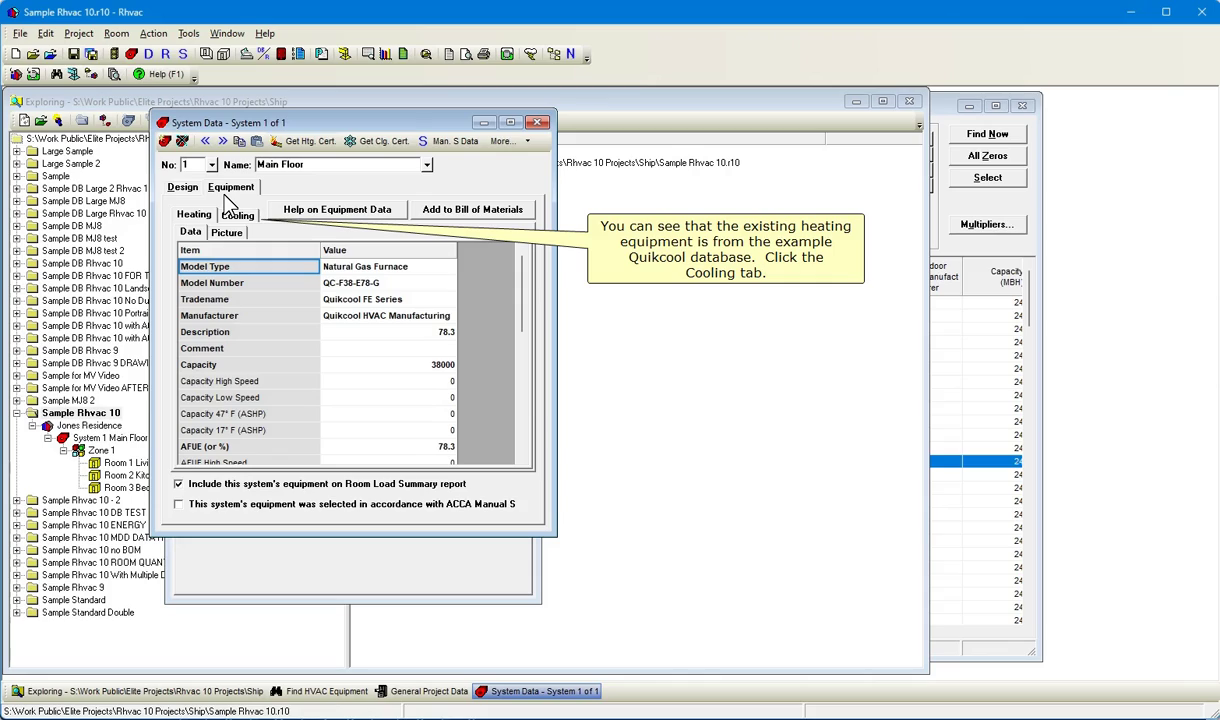
pyautogui.click(237, 214)
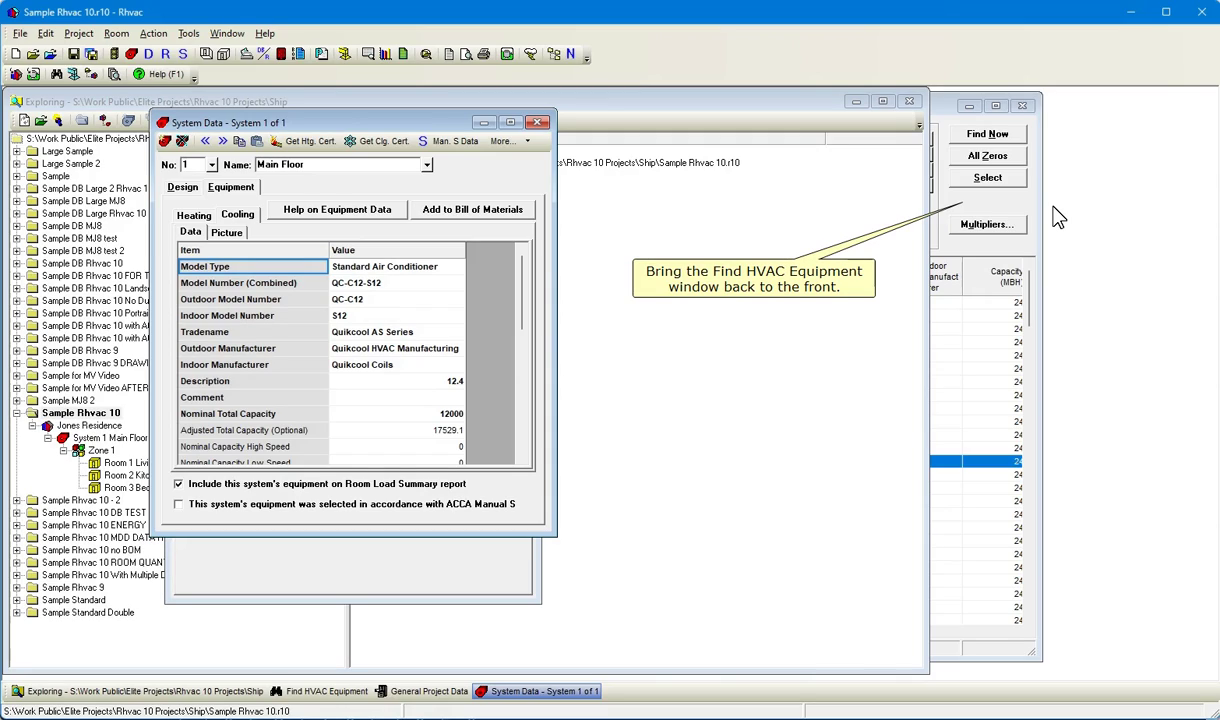
# Step: Assign the Carrier 24VNA924B*030* air conditioner as System 1 cooling equipment
pyautogui.click(1013, 207)
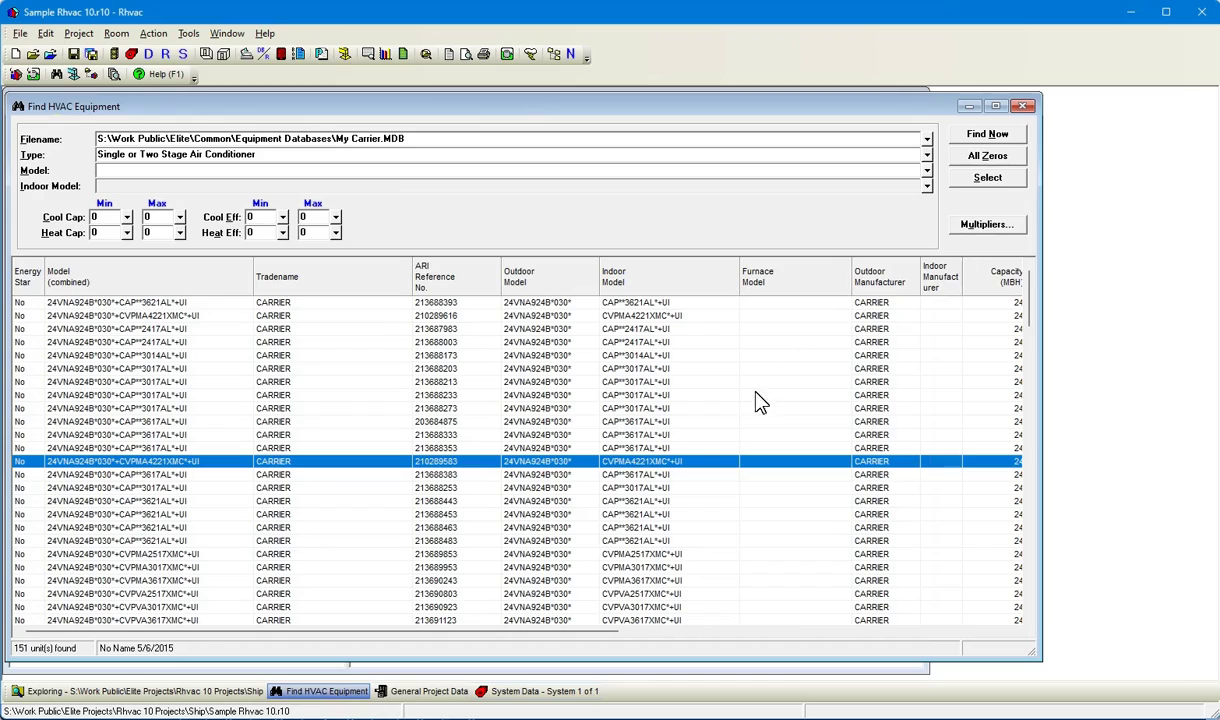
pyautogui.doubleClick(565, 466)
pyautogui.click(745, 125)
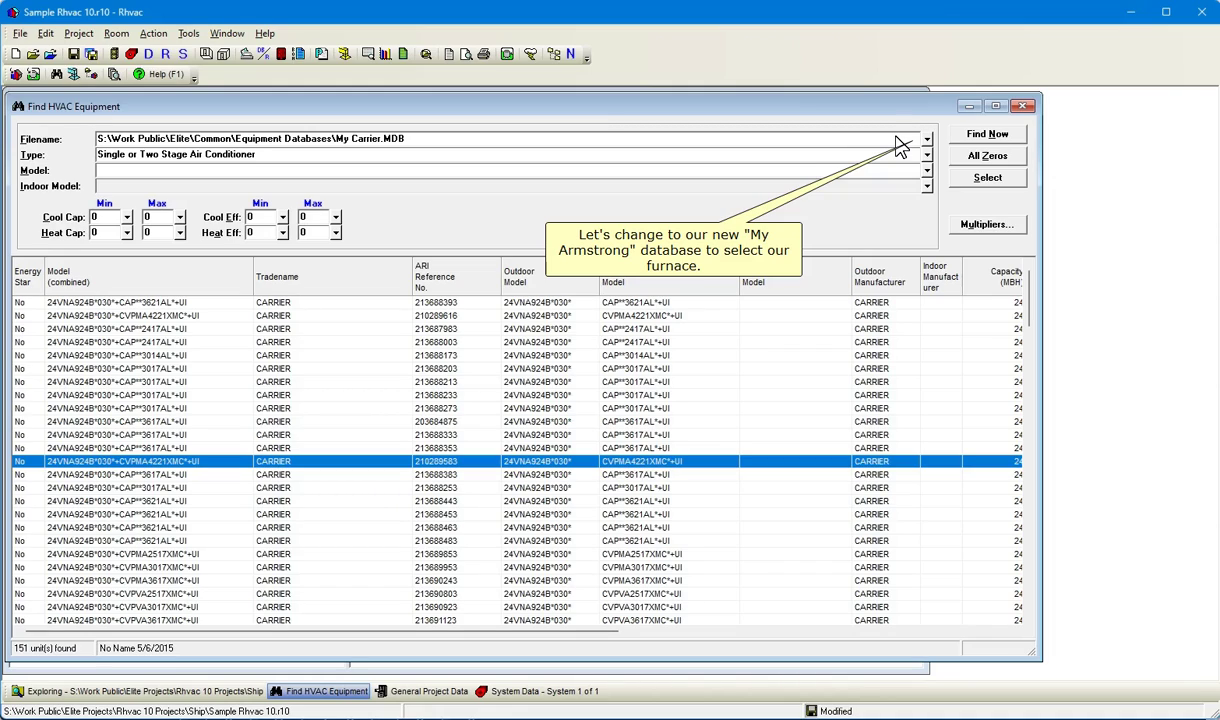
# Step: Search My Armstrong.MDB for Natural Gas Furnaces and assign PRPDF1648-108VP-** as heating
pyautogui.click(900, 141)
pyautogui.click(803, 193)
pyautogui.doubleClick(515, 320)
pyautogui.click(927, 155)
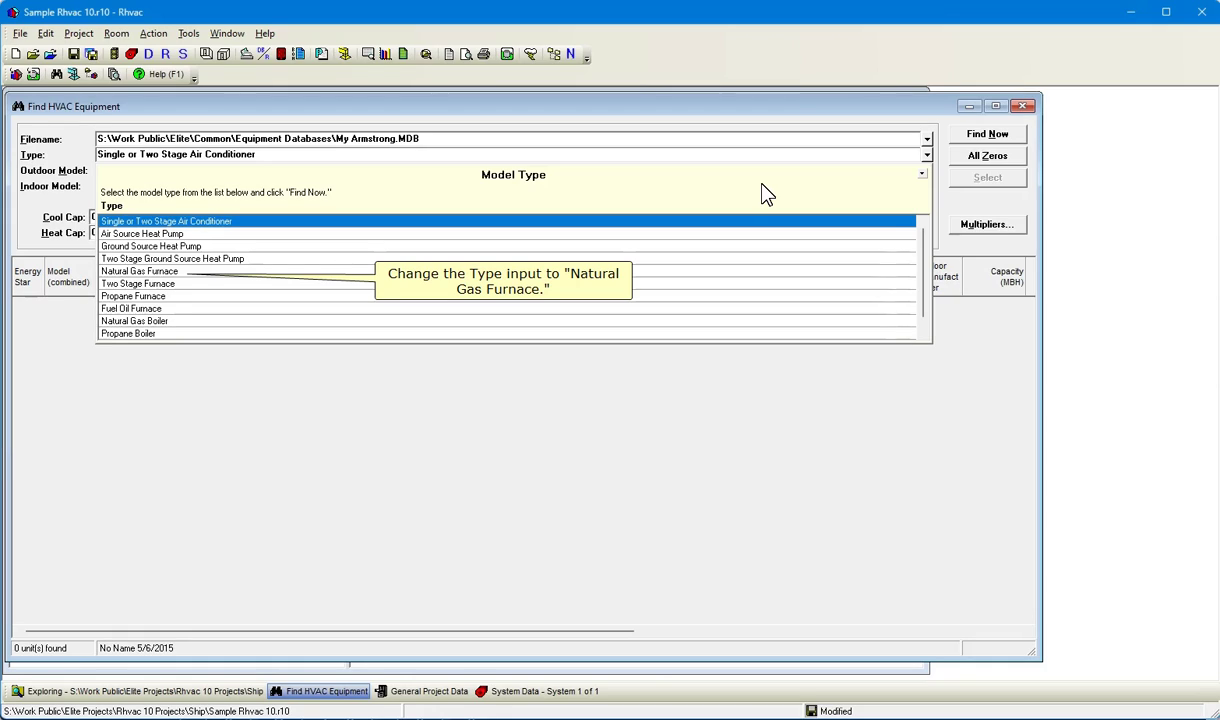
pyautogui.click(245, 272)
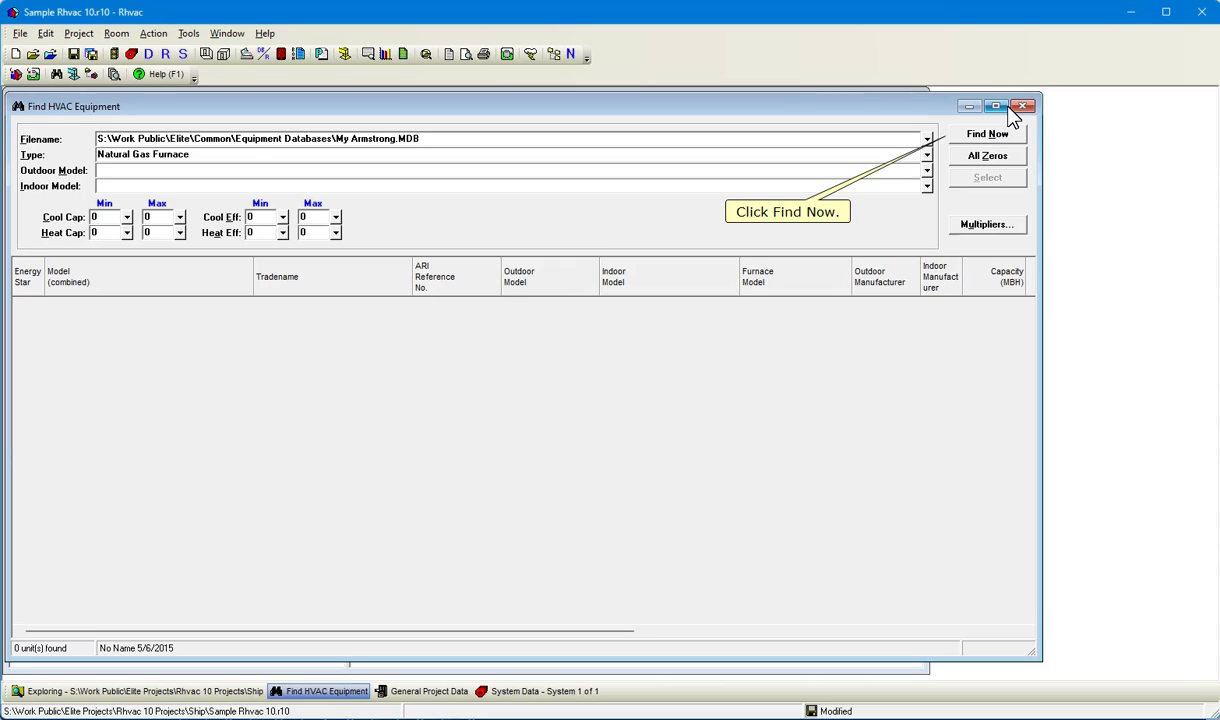
pyautogui.click(1005, 133)
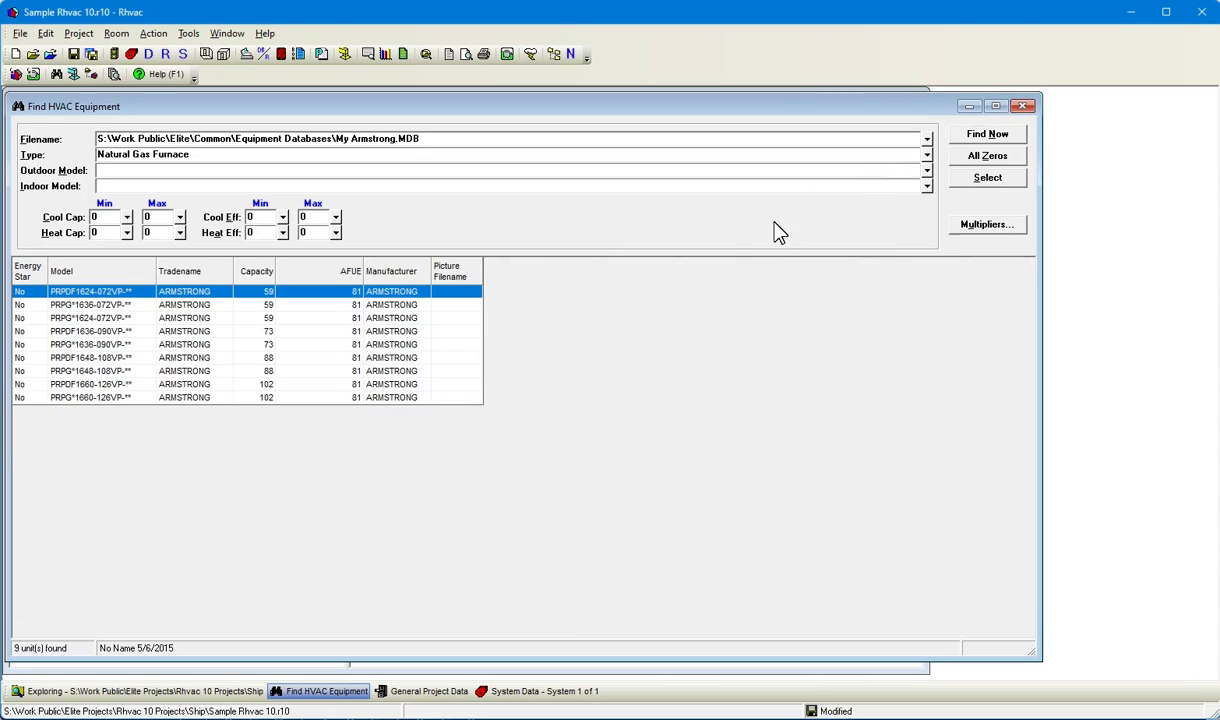
pyautogui.doubleClick(288, 358)
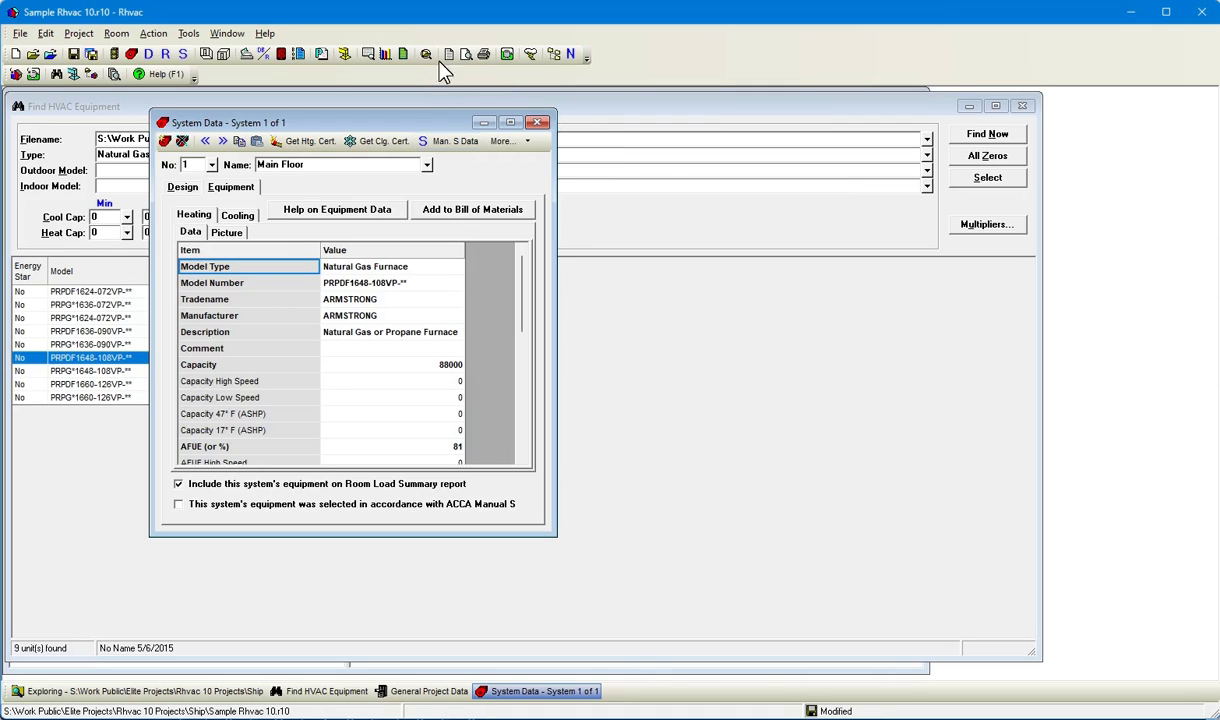
# Step: Select only the Equipment Data report and preview it
pyautogui.click(447, 55)
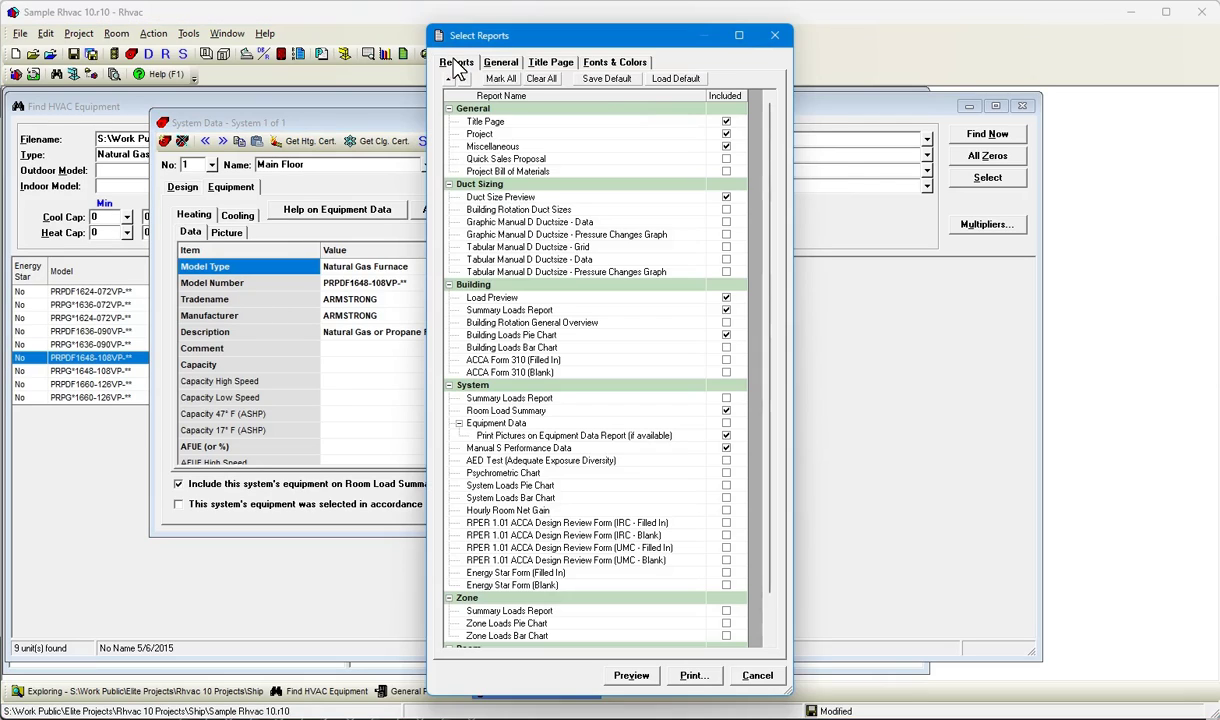
pyautogui.click(528, 78)
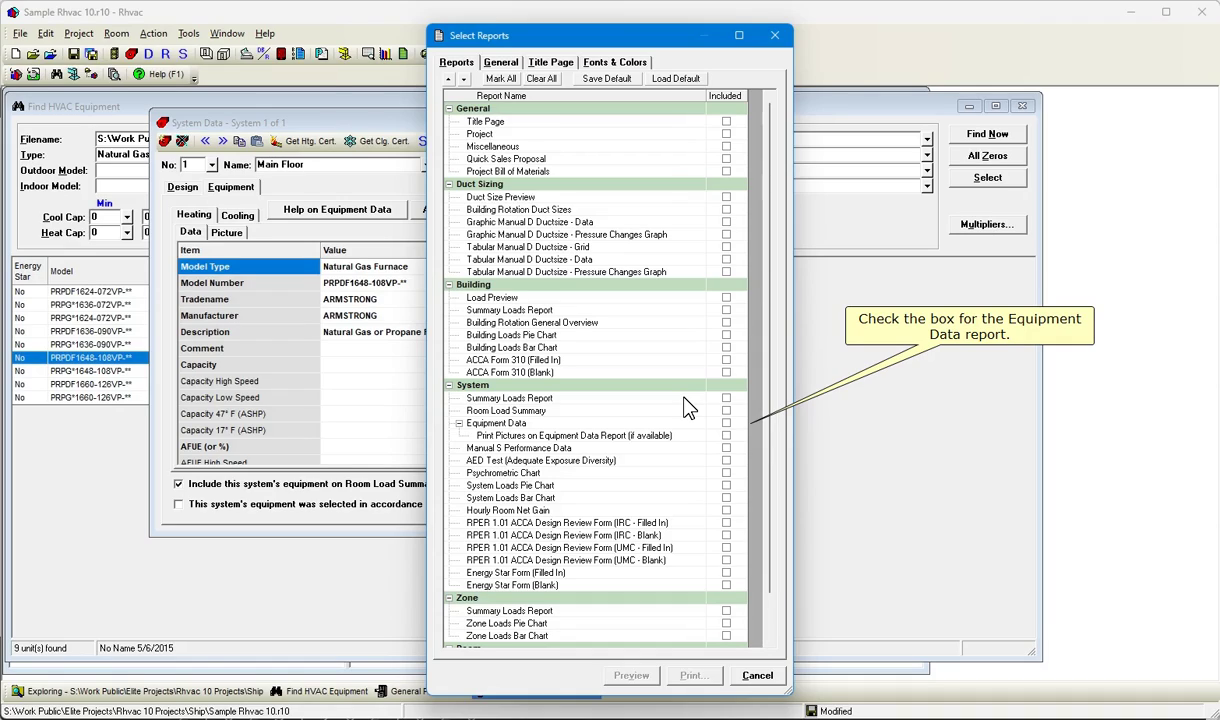
pyautogui.click(726, 423)
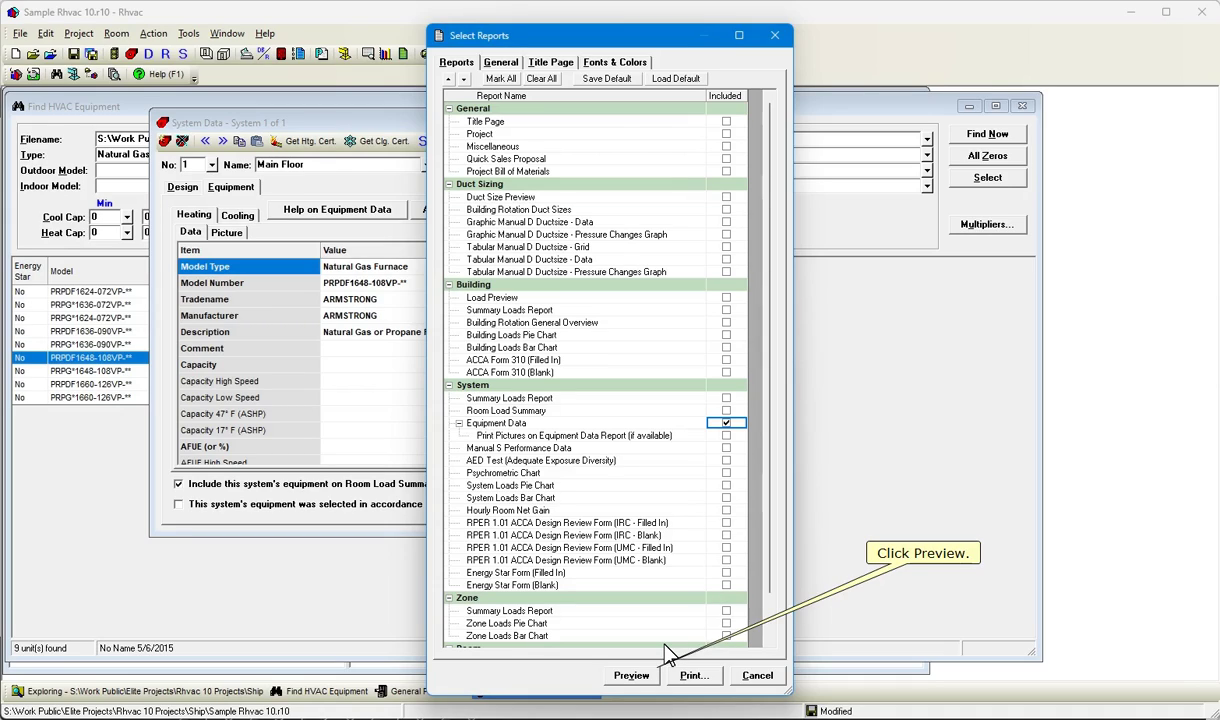
pyautogui.click(634, 675)
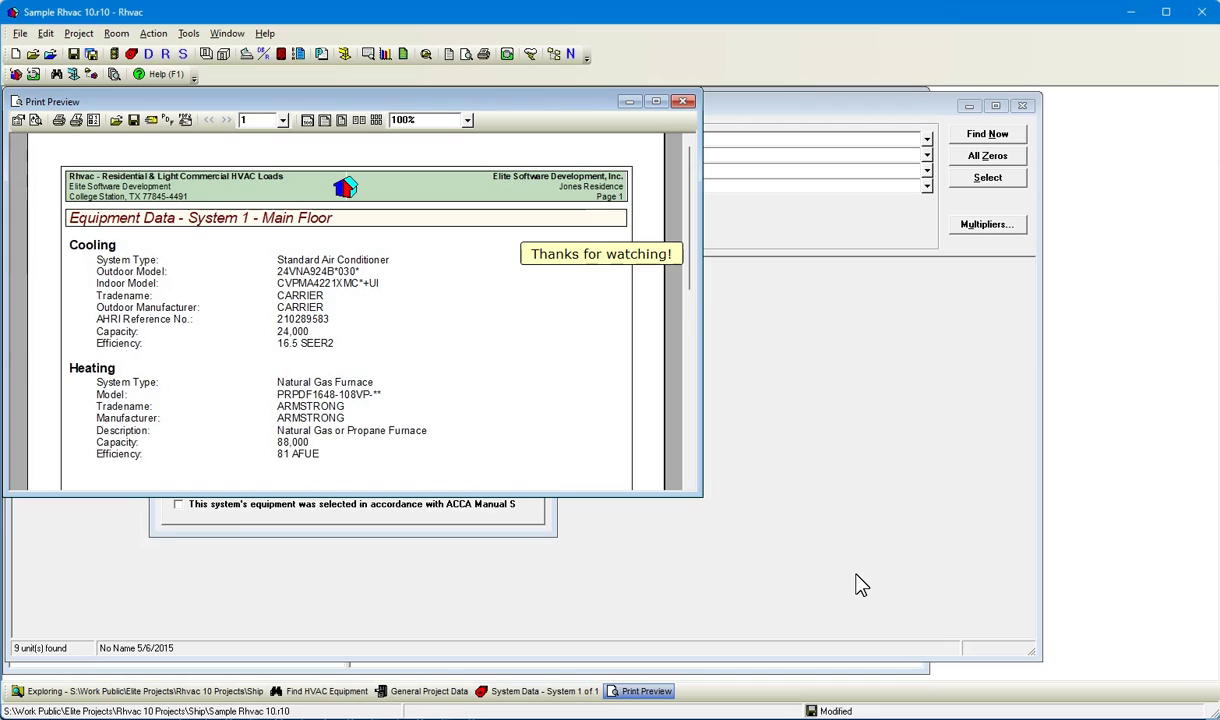